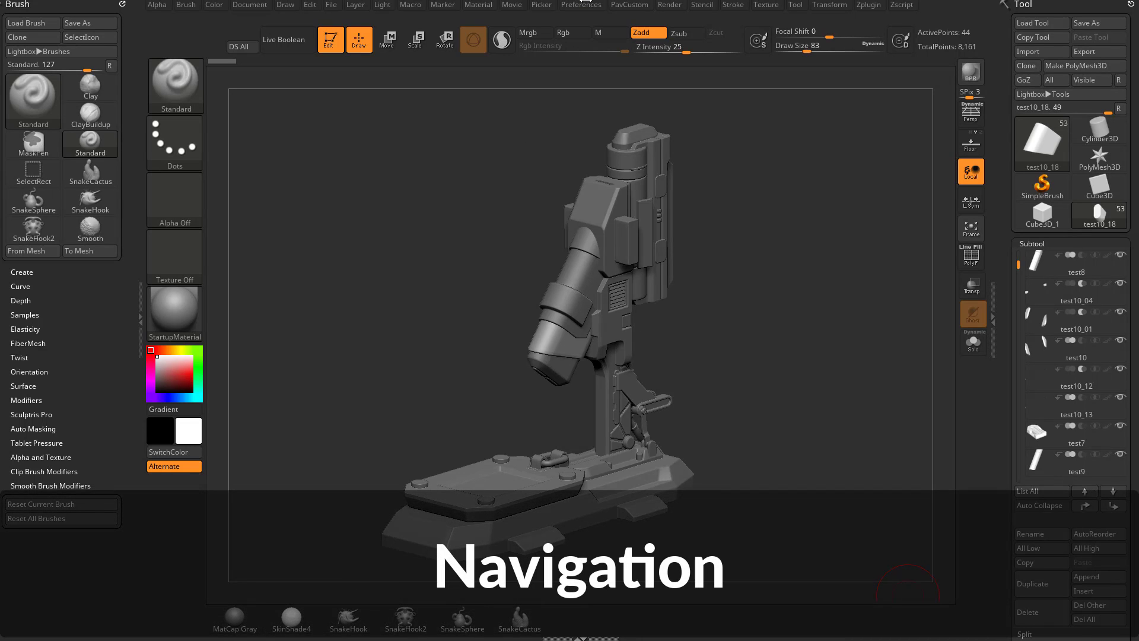
# - Initialize ZBrush to its default state and flatten the document's background gradient by lowering its Range to the minimum
pyautogui.click(585, 4)
pyautogui.click(599, 28)
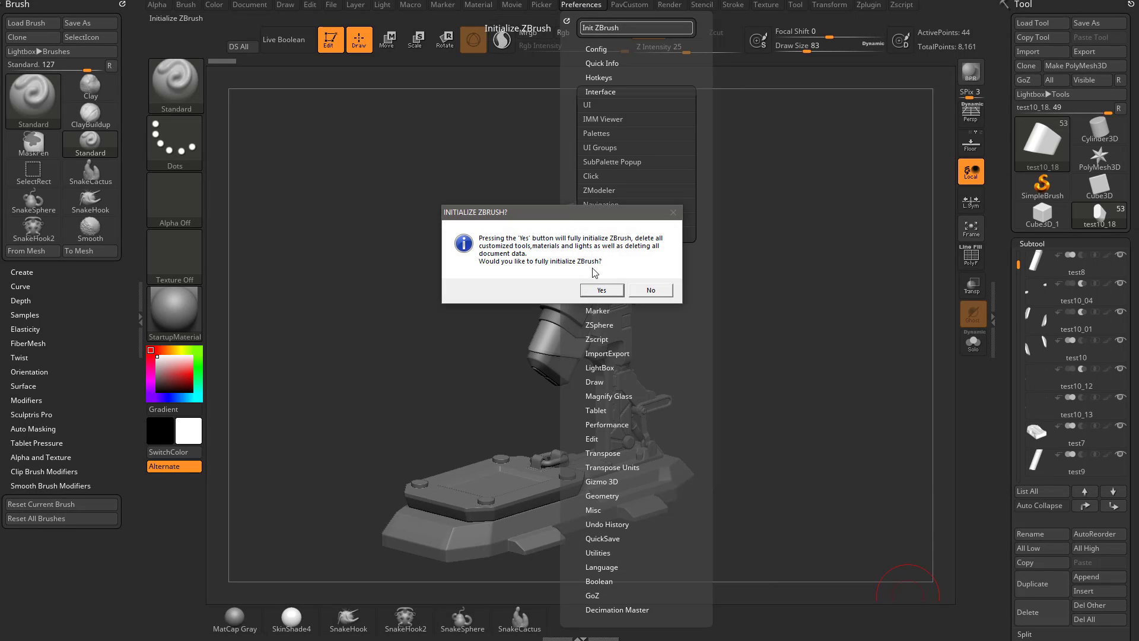
pyautogui.click(601, 289)
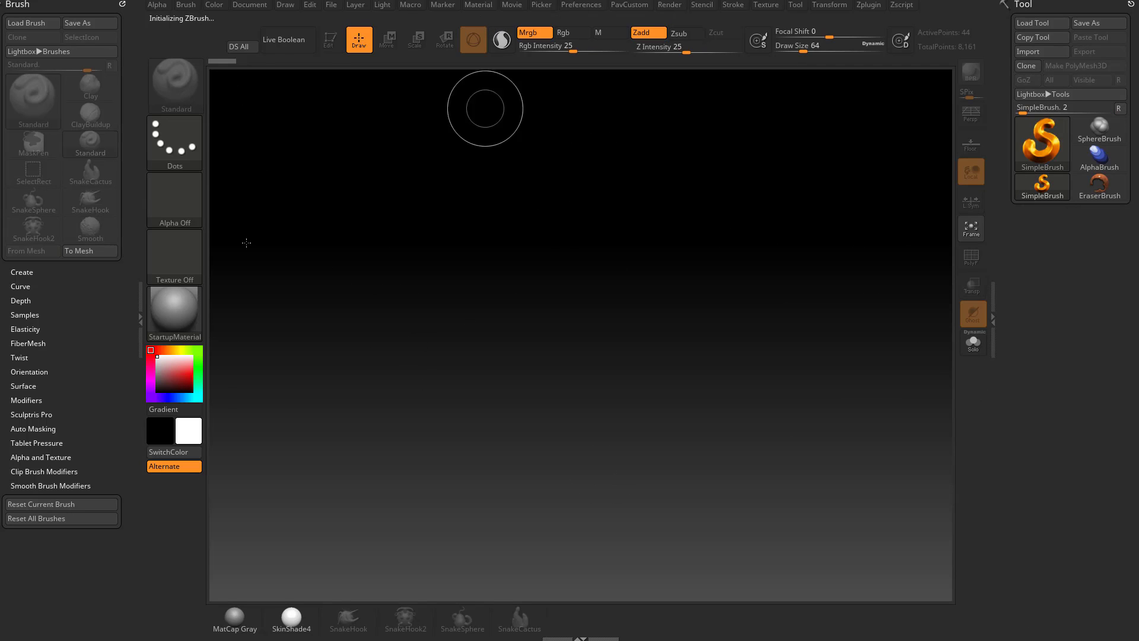
pyautogui.click(250, 5)
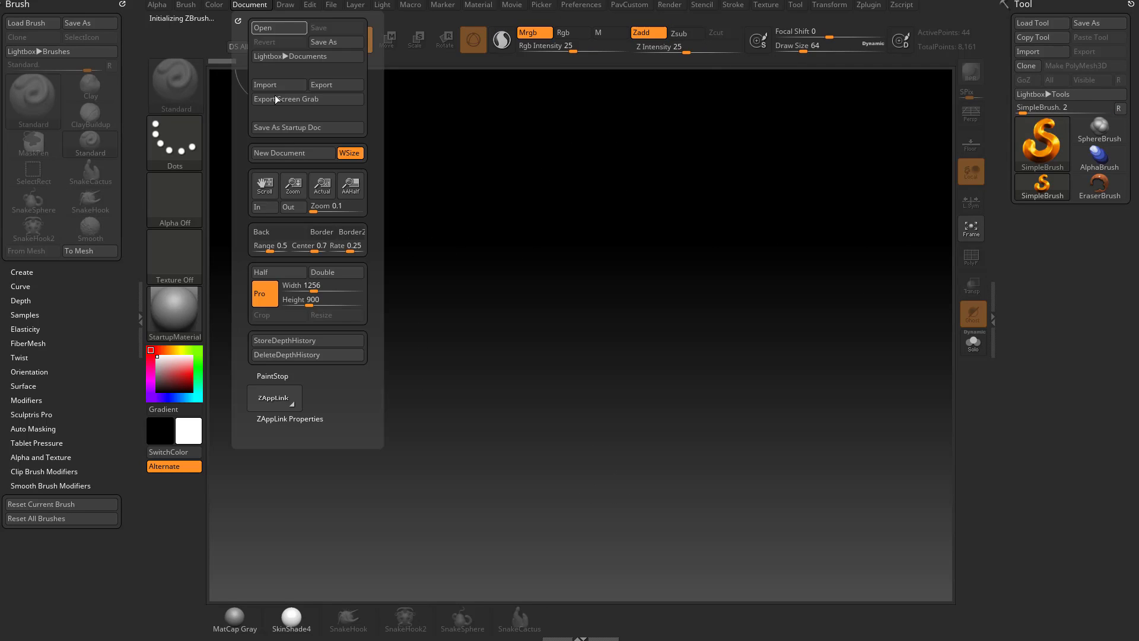
pyautogui.moveTo(268, 247); pyautogui.dragTo(243, 251)
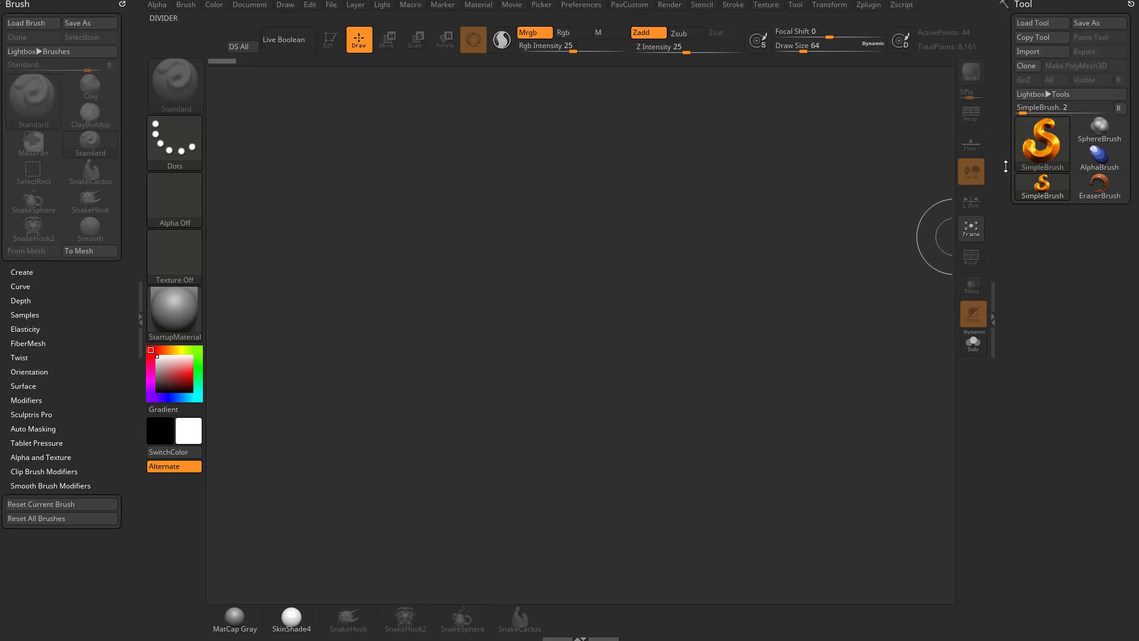
# - Choose the Cube3D mesh, draw one large cube near the middle of the canvas and enter Edit mode
pyautogui.moveTo(1028, 161)
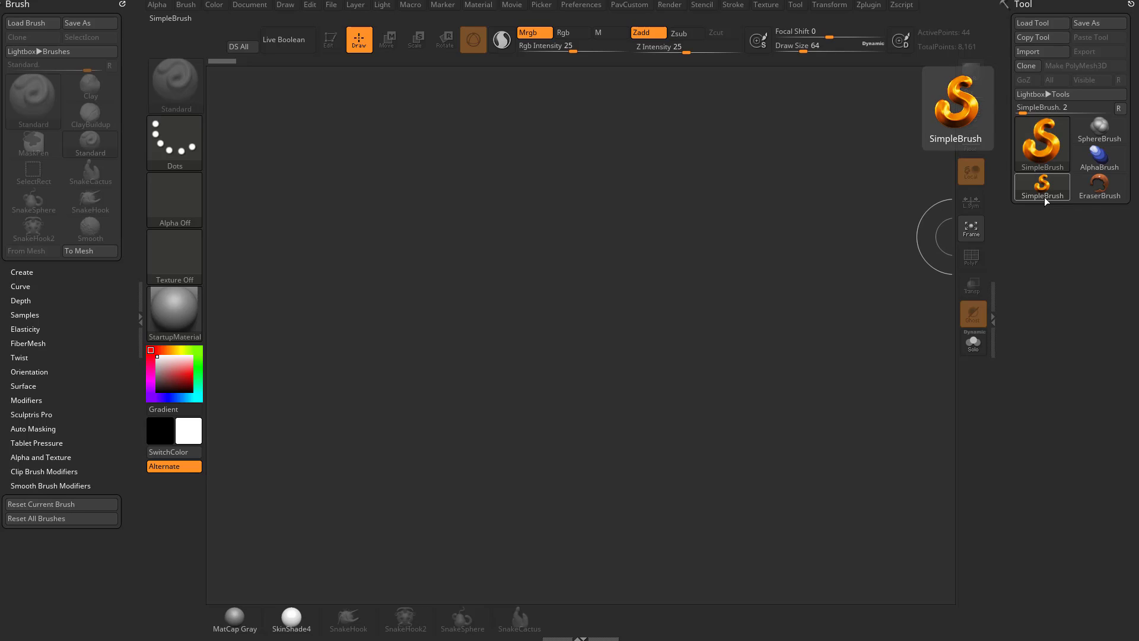
pyautogui.click(1041, 144)
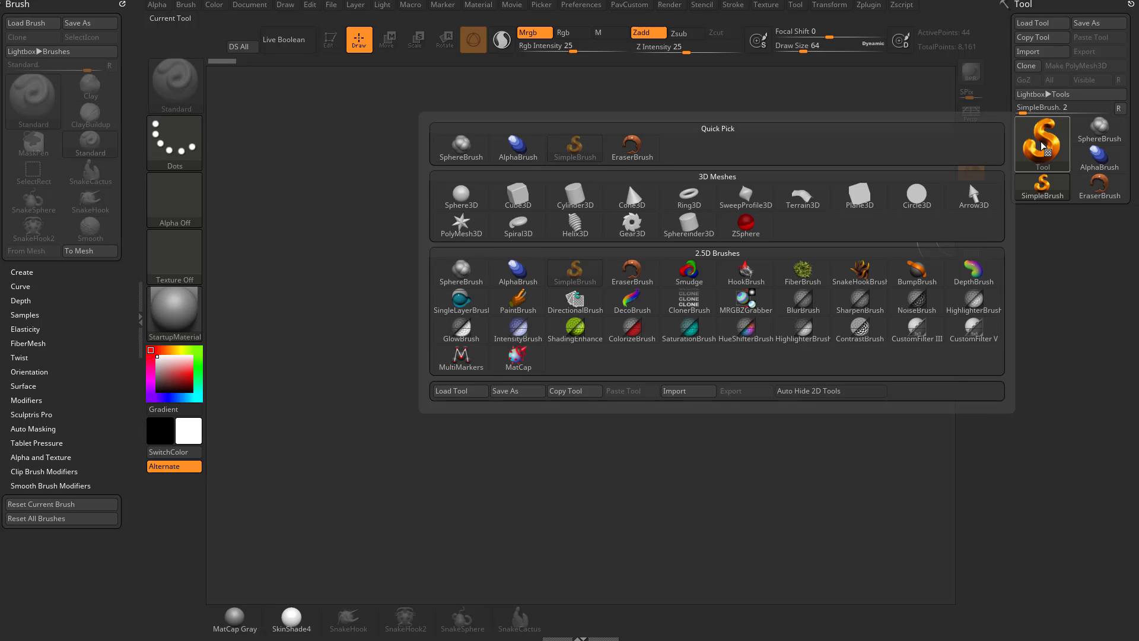
pyautogui.click(1044, 143)
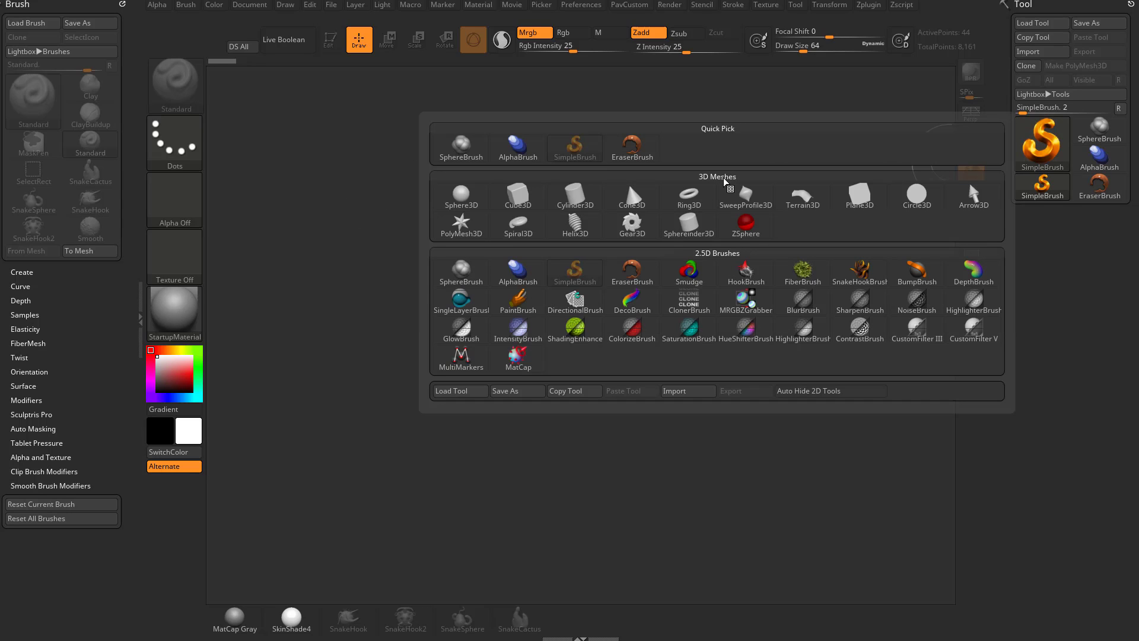
pyautogui.click(517, 194)
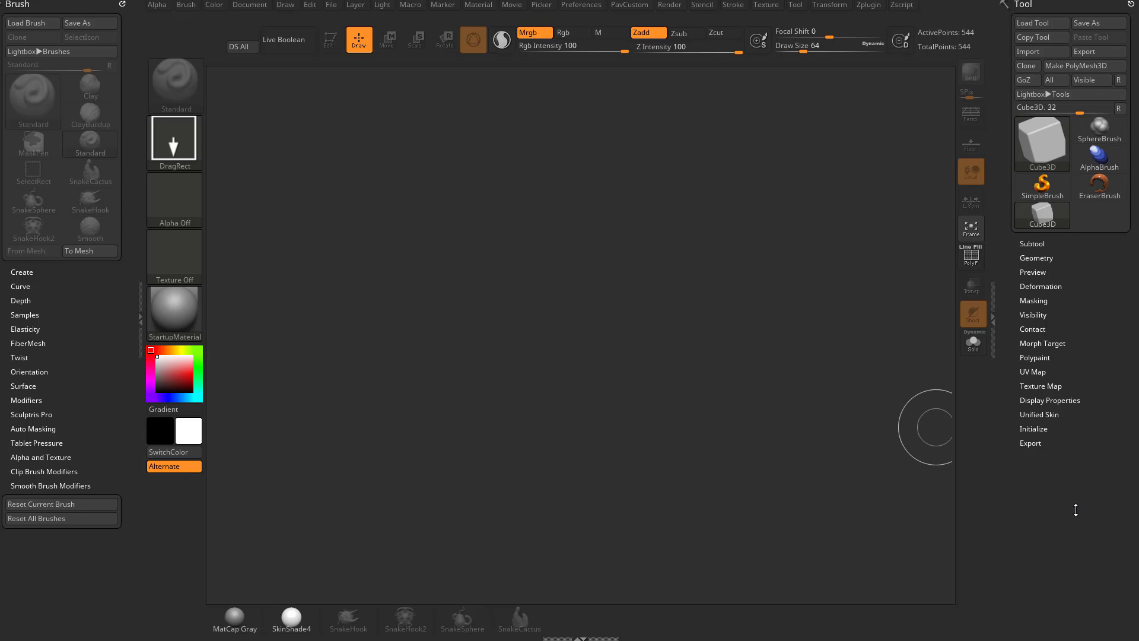
pyautogui.moveTo(537, 293); pyautogui.dragTo(768, 478)
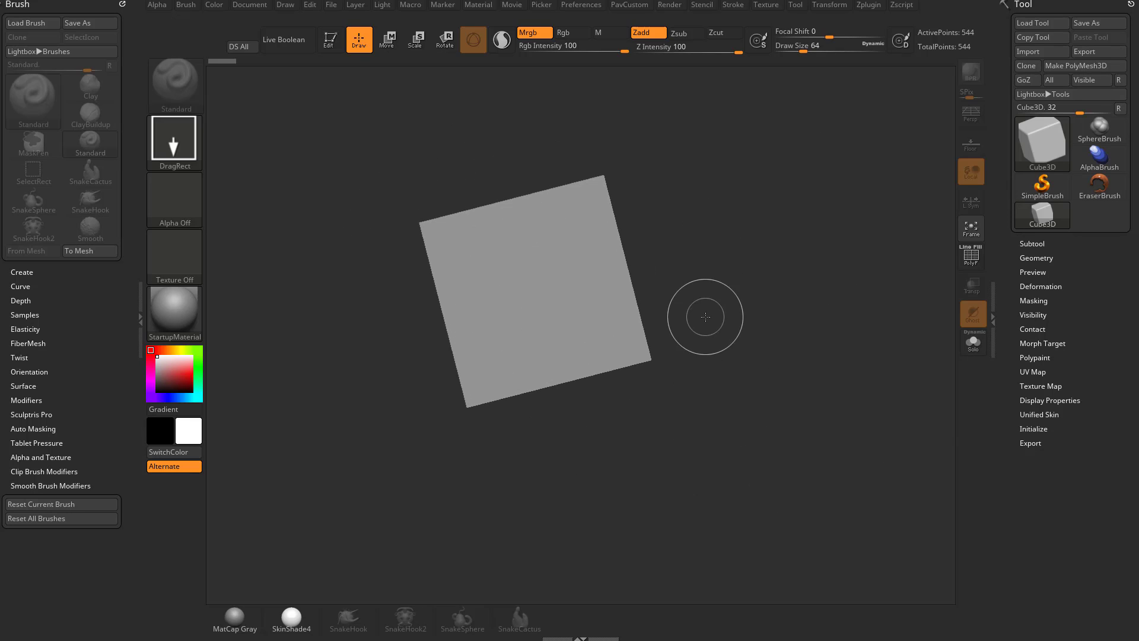
pyautogui.click(330, 39)
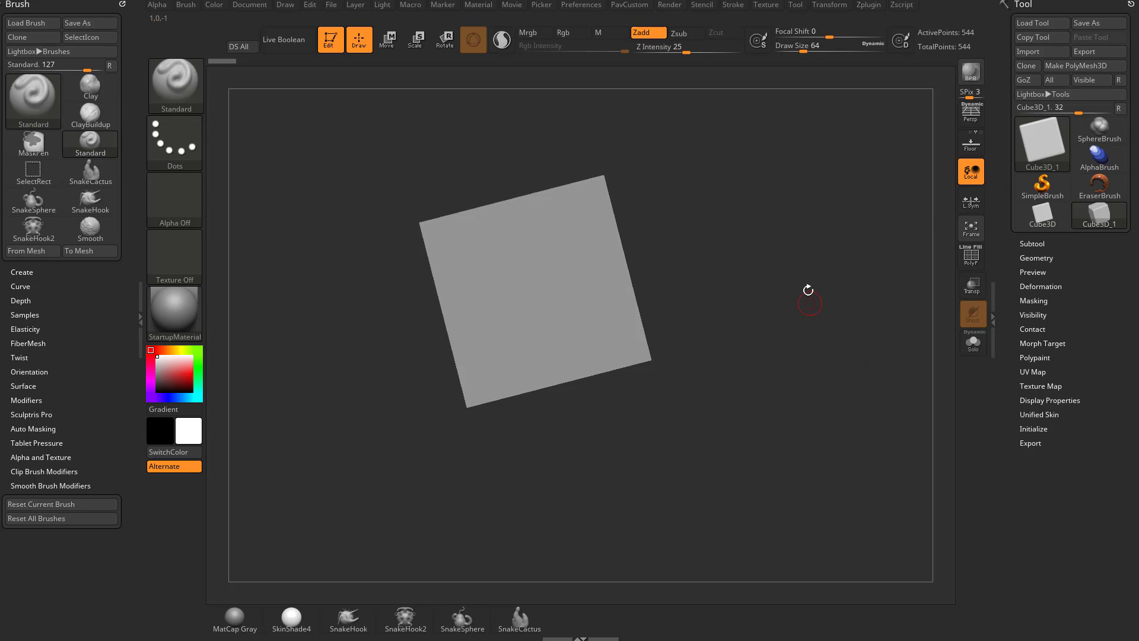
# - Snap the view square to the cube's face and orbit around the cube to see its top and sides
pyautogui.keyDown('shift'); pyautogui.moveTo(808, 290); pyautogui.dragTo(816, 297); pyautogui.keyUp('shift')
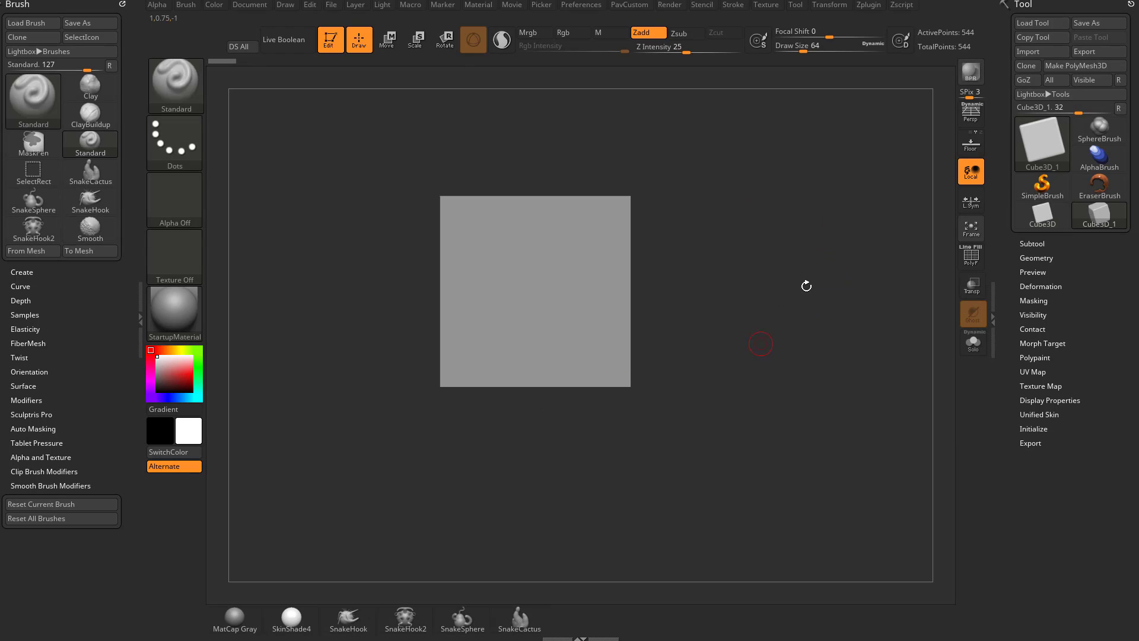
pyautogui.moveTo(788, 180); pyautogui.dragTo(781, 214)
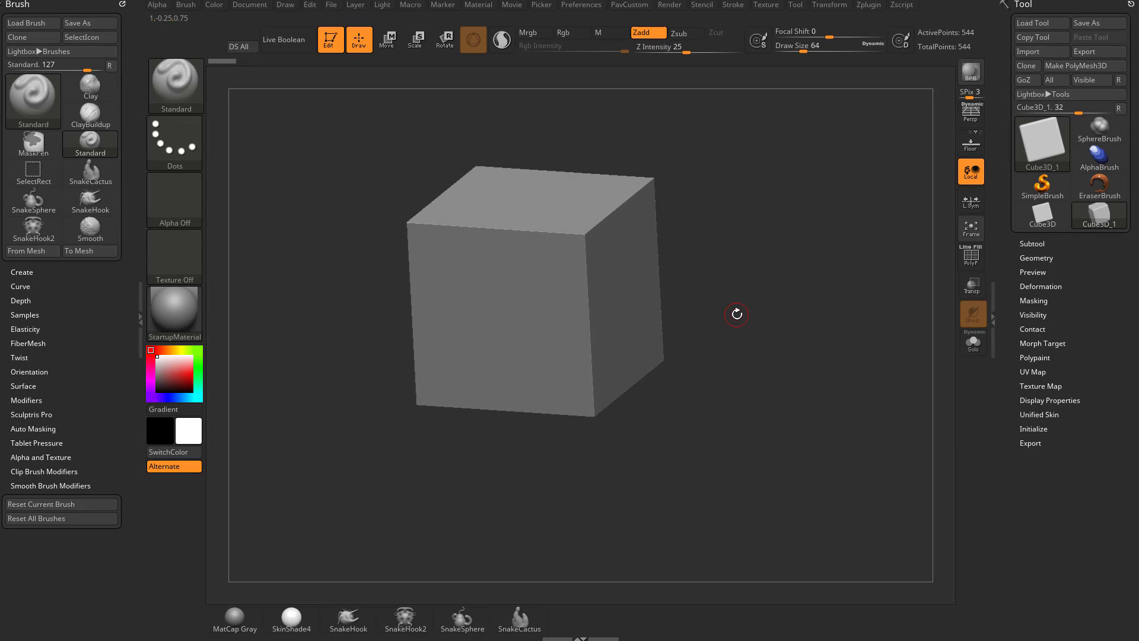
pyautogui.moveTo(736, 313); pyautogui.dragTo(769, 265)
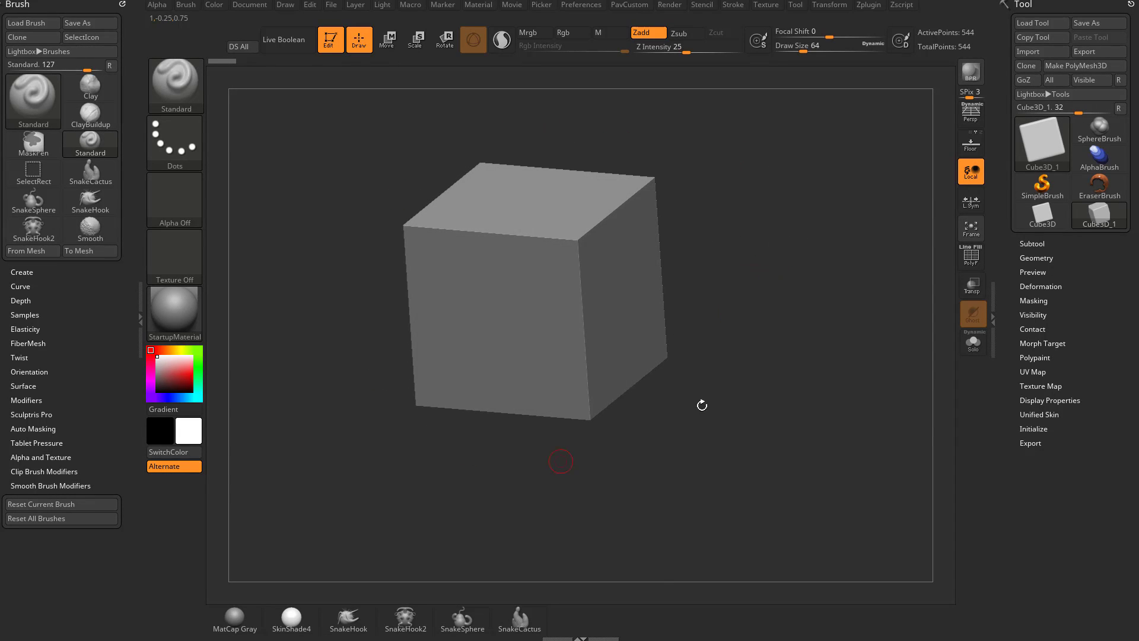
pyautogui.moveTo(733, 188); pyautogui.dragTo(717, 208)
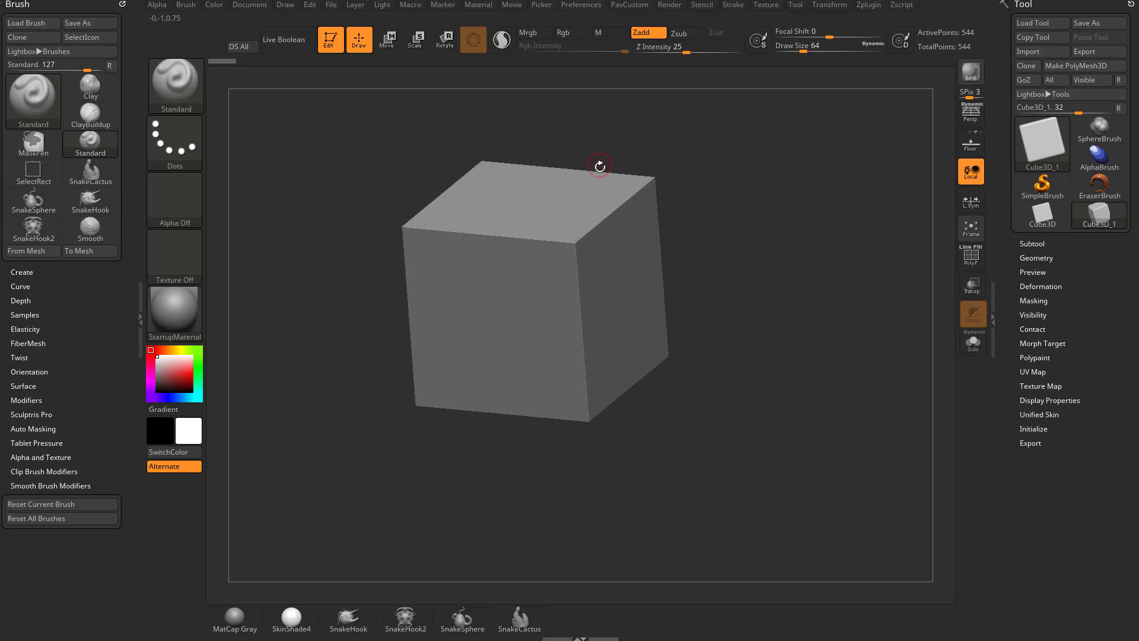
pyautogui.click(610, 367)
pyautogui.moveTo(779, 242); pyautogui.dragTo(787, 218)
pyautogui.moveTo(838, 288); pyautogui.dragTo(775, 249)
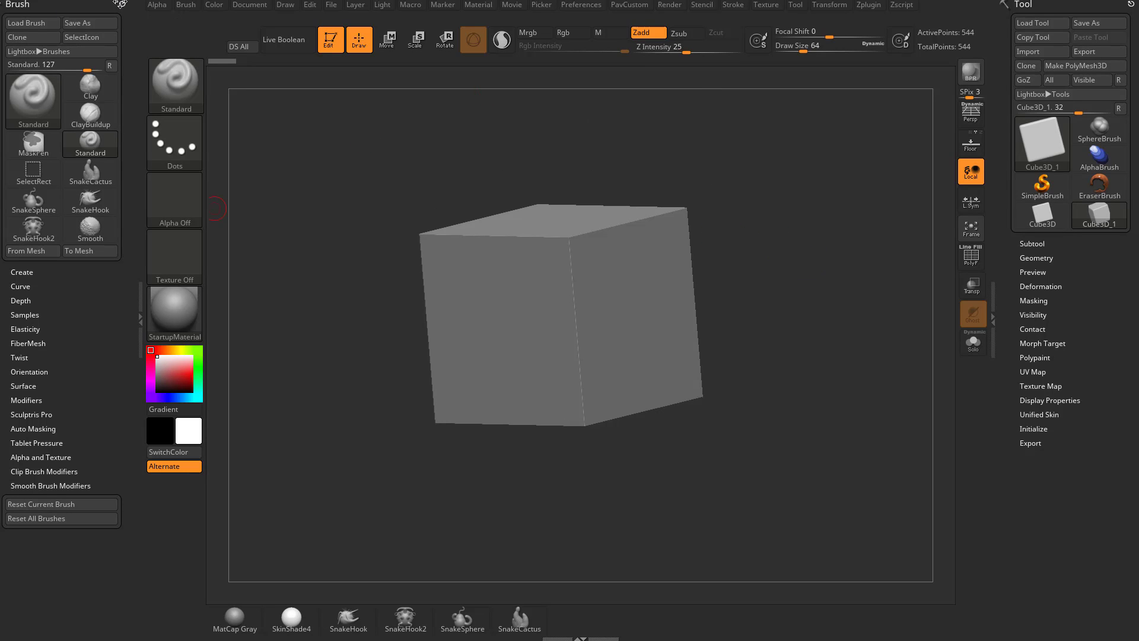
# - Remove the Brush palette from the tray and orbit the cube to view its underside and top
pyautogui.click(120, 5)
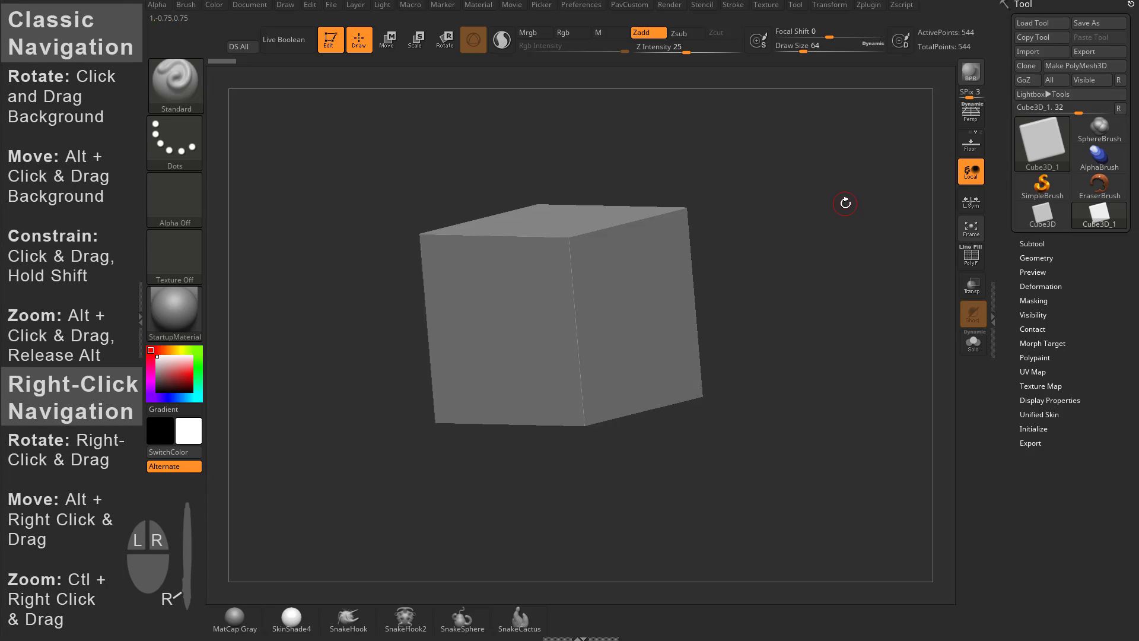
pyautogui.moveTo(830, 199); pyautogui.dragTo(799, 146)
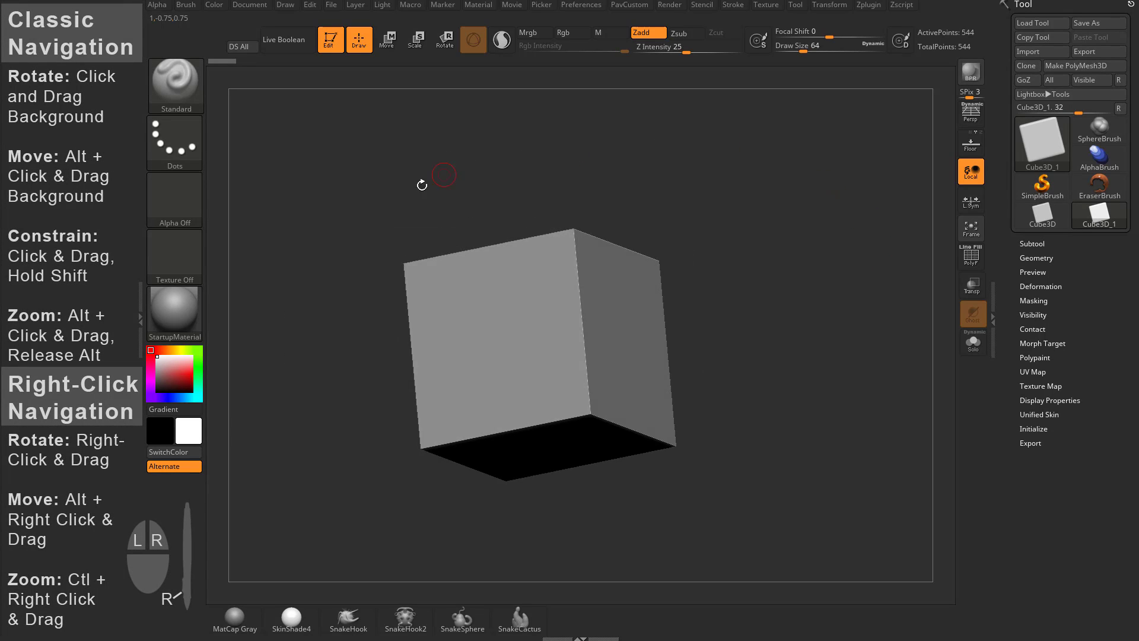
pyautogui.moveTo(422, 183); pyautogui.dragTo(654, 256)
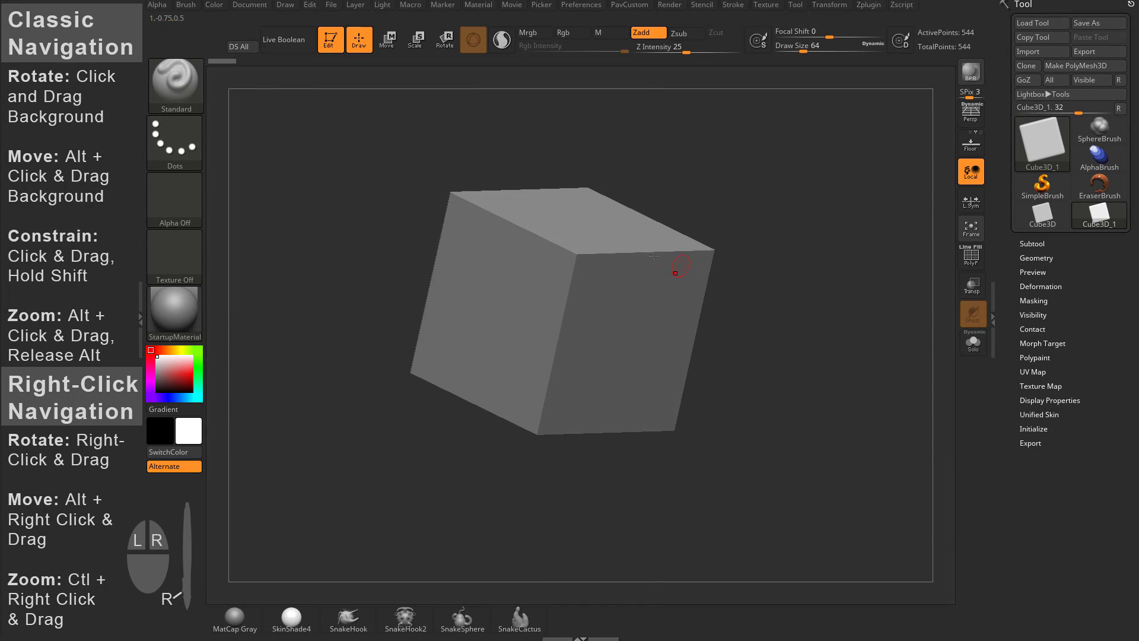
pyautogui.moveTo(803, 300); pyautogui.dragTo(780, 272)
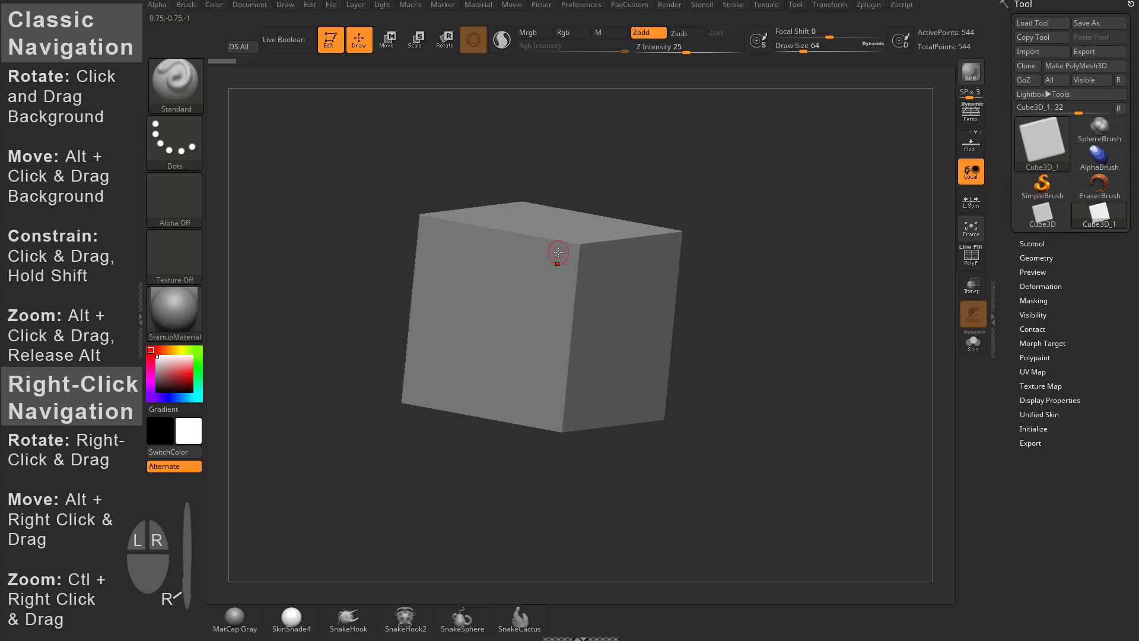
# - Turn on the PolyFrame wireframe for the cube and snap the view straight onto its side and top faces
pyautogui.click(971, 257)
pyautogui.moveTo(783, 235); pyautogui.dragTo(805, 284)
pyautogui.moveTo(844, 400); pyautogui.dragTo(820, 366)
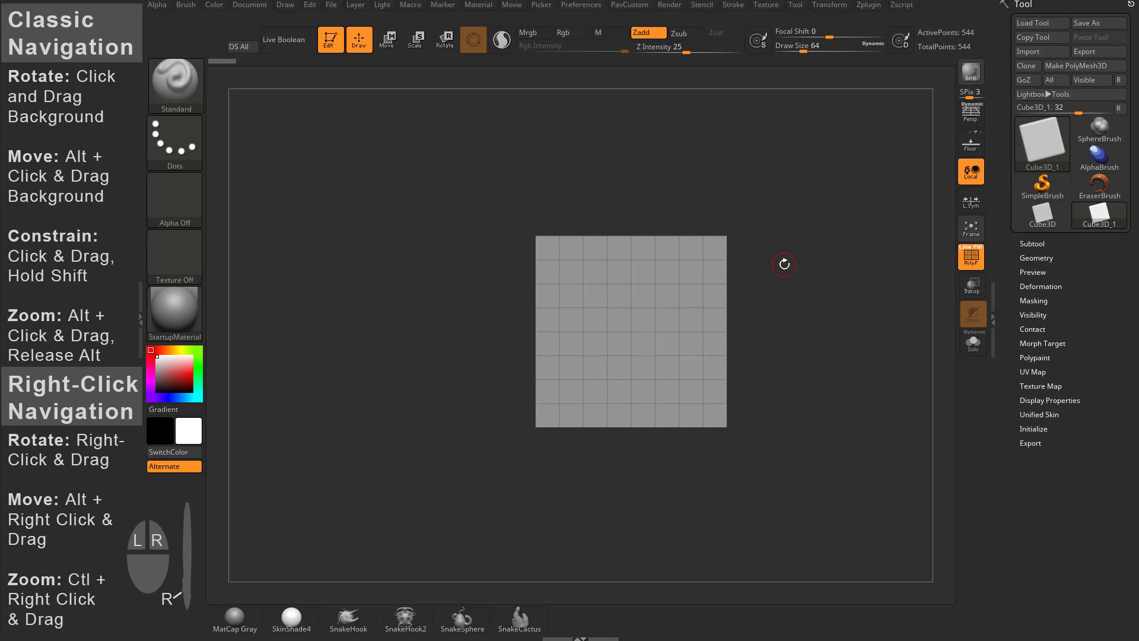
pyautogui.moveTo(784, 264); pyautogui.dragTo(806, 280)
pyautogui.moveTo(801, 211); pyautogui.dragTo(799, 297)
pyautogui.keyDown('alt'); pyautogui.moveTo(831, 356); pyautogui.dragTo(857, 421); pyautogui.keyUp('alt')
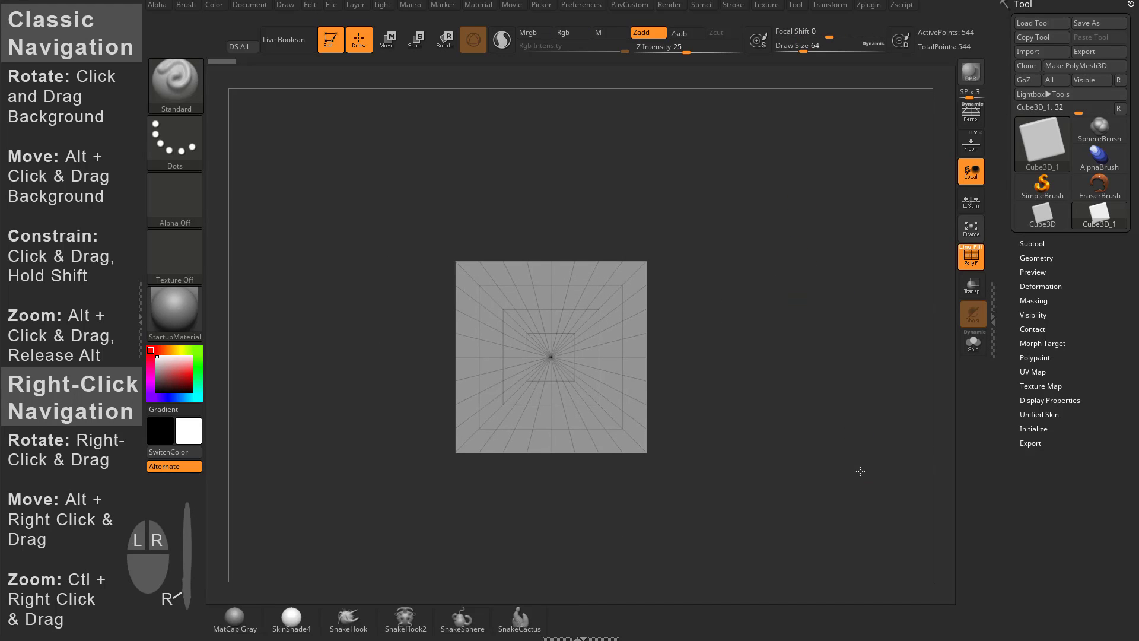
pyautogui.moveTo(860, 471); pyautogui.dragTo(787, 260)
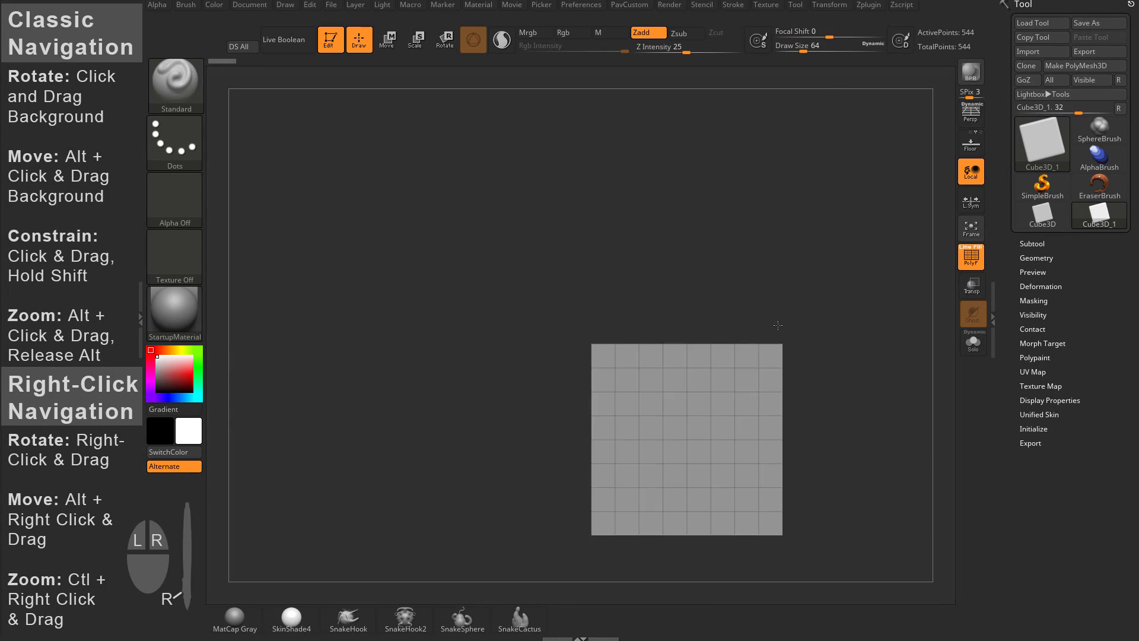
pyautogui.moveTo(777, 325); pyautogui.dragTo(945, 312)
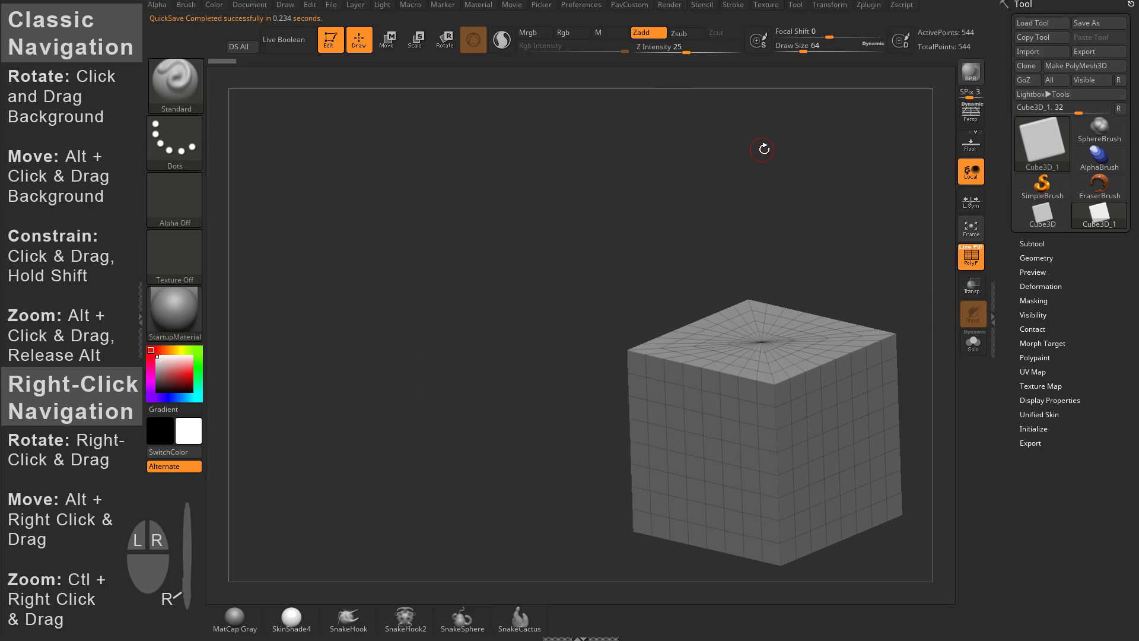
# - Pan the view to bring the cube up and back to the middle of the canvas
pyautogui.keyDown('alt'); pyautogui.moveTo(764, 148); pyautogui.dragTo(707, 348); pyautogui.keyUp('alt')
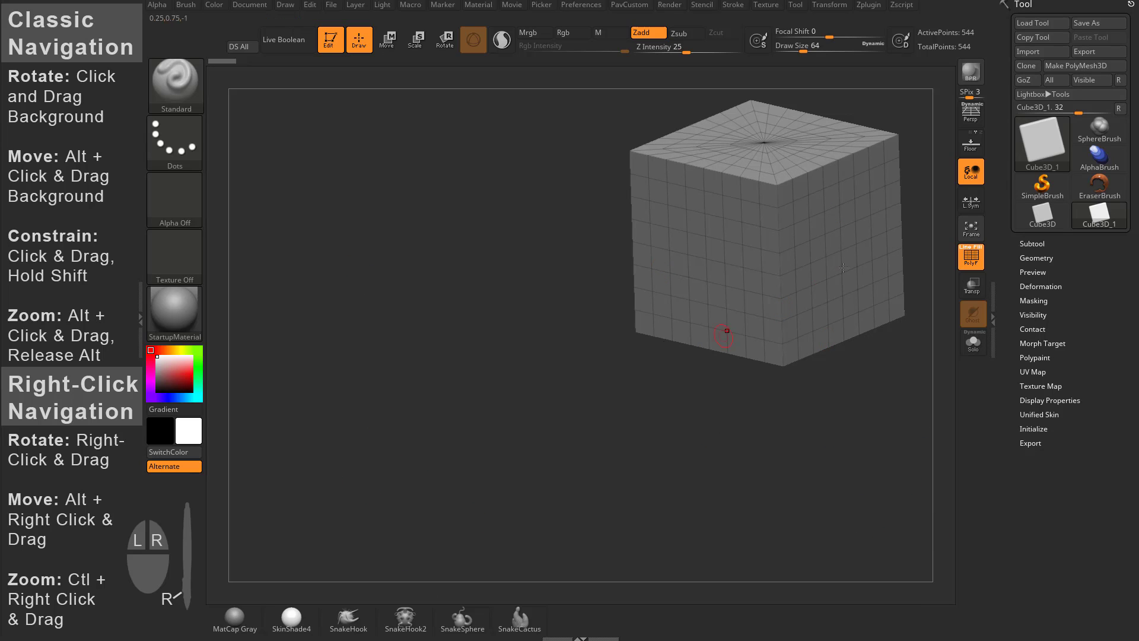
pyautogui.moveTo(748, 437)
pyautogui.keyDown('alt'); pyautogui.mouseDown()
pyautogui.moveTo(720, 463)
pyautogui.moveTo(735, 448)
pyautogui.mouseUp(); pyautogui.keyUp('alt')
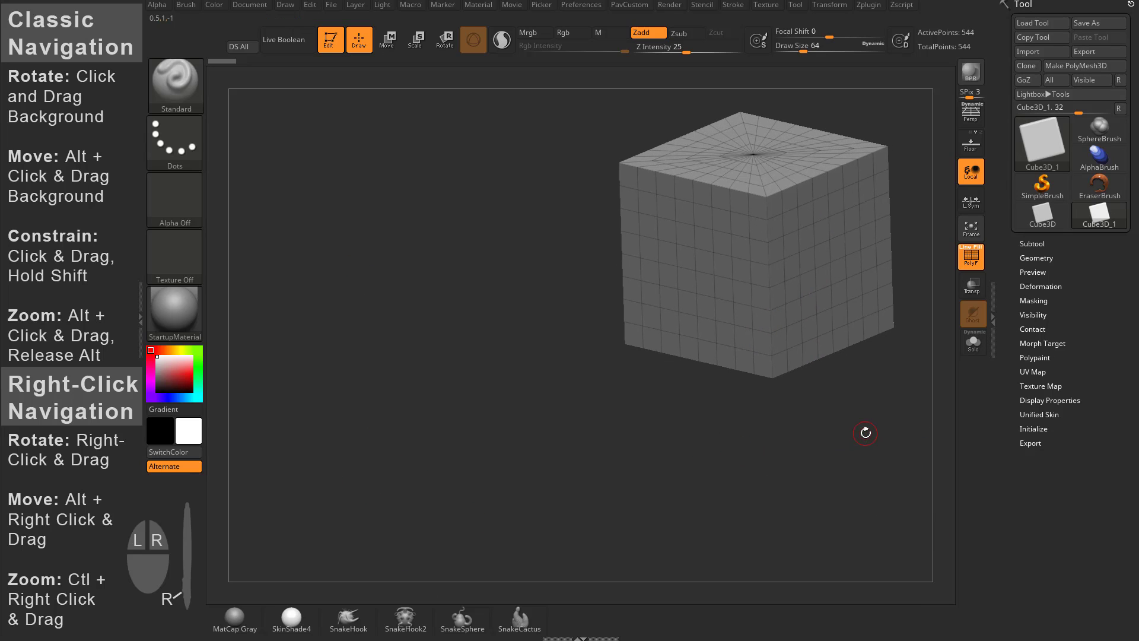
pyautogui.keyDown('alt'); pyautogui.moveTo(866, 432); pyautogui.dragTo(875, 271); pyautogui.keyUp('alt')
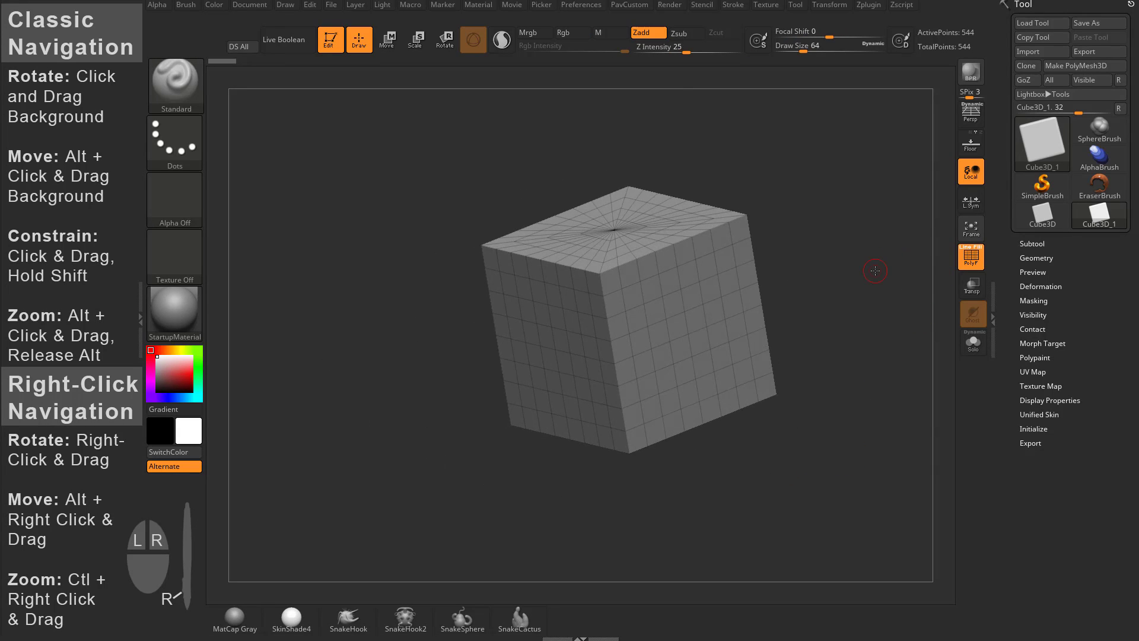
# - Orbit the cube and zoom the view out and back in to examine it from above and below
pyautogui.moveTo(826, 242); pyautogui.dragTo(816, 300)
pyautogui.moveTo(808, 224)
pyautogui.mouseDown()
pyautogui.moveTo(820, 216)
pyautogui.moveTo(786, 191)
pyautogui.moveTo(825, 234)
pyautogui.moveTo(675, 248)
pyautogui.moveTo(624, 196)
pyautogui.moveTo(823, 388)
pyautogui.moveTo(990, 70)
pyautogui.moveTo(803, 177)
pyautogui.moveTo(852, 171)
pyautogui.mouseUp()
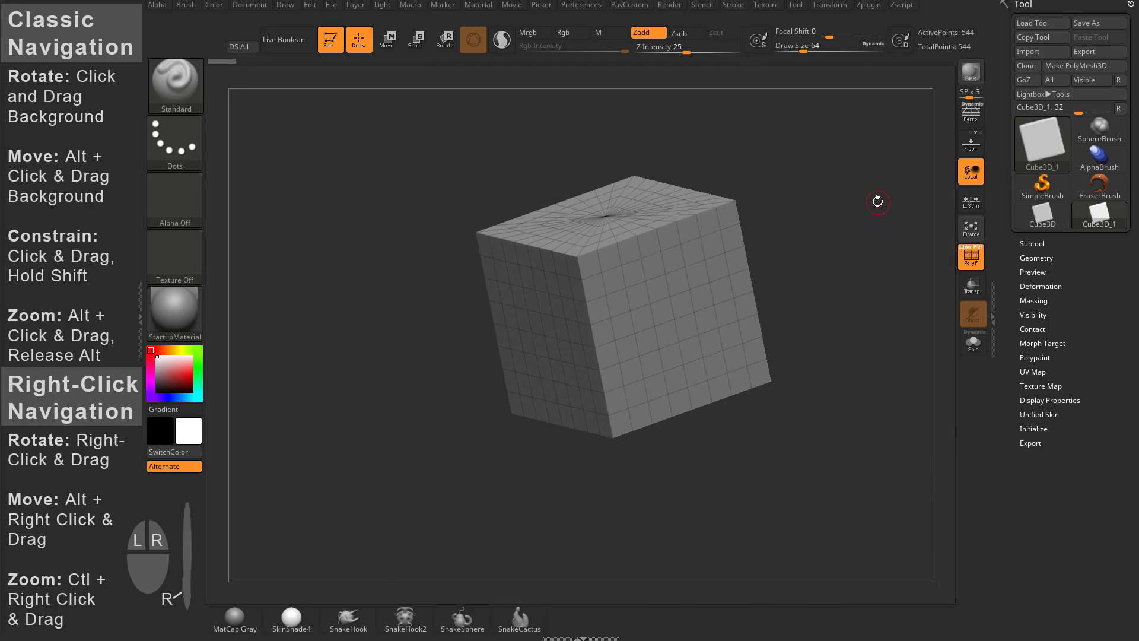
pyautogui.keyDown('alt'); pyautogui.moveTo(860, 187); pyautogui.dragTo(777, 167); pyautogui.keyUp('alt')
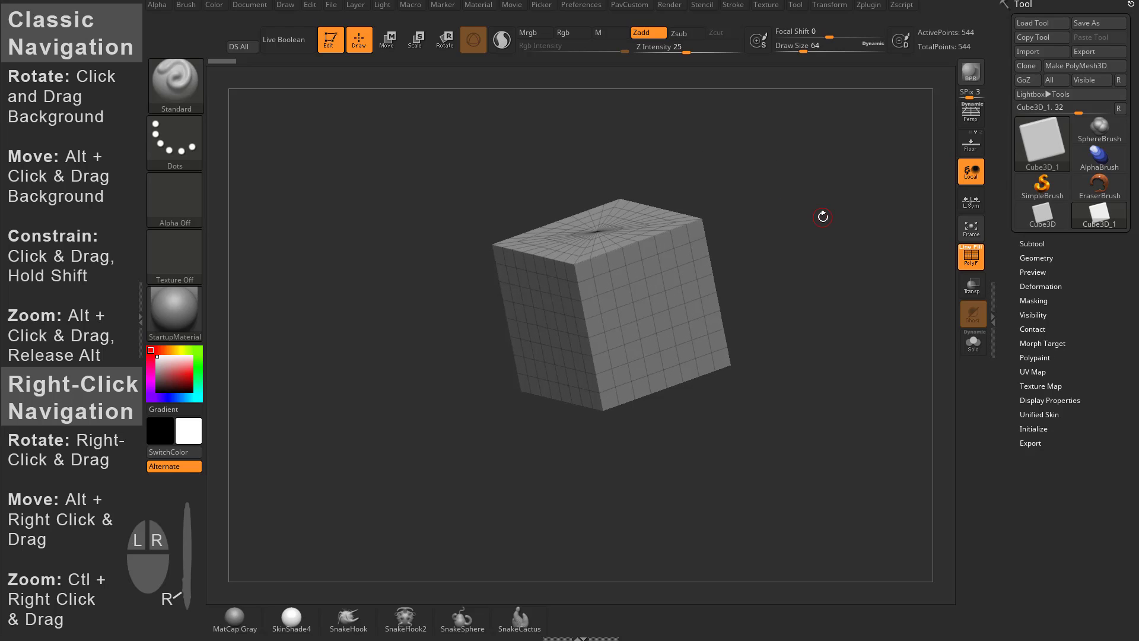
pyautogui.keyDown('alt'); pyautogui.moveTo(821, 206); pyautogui.dragTo(782, 283); pyautogui.keyUp('alt')
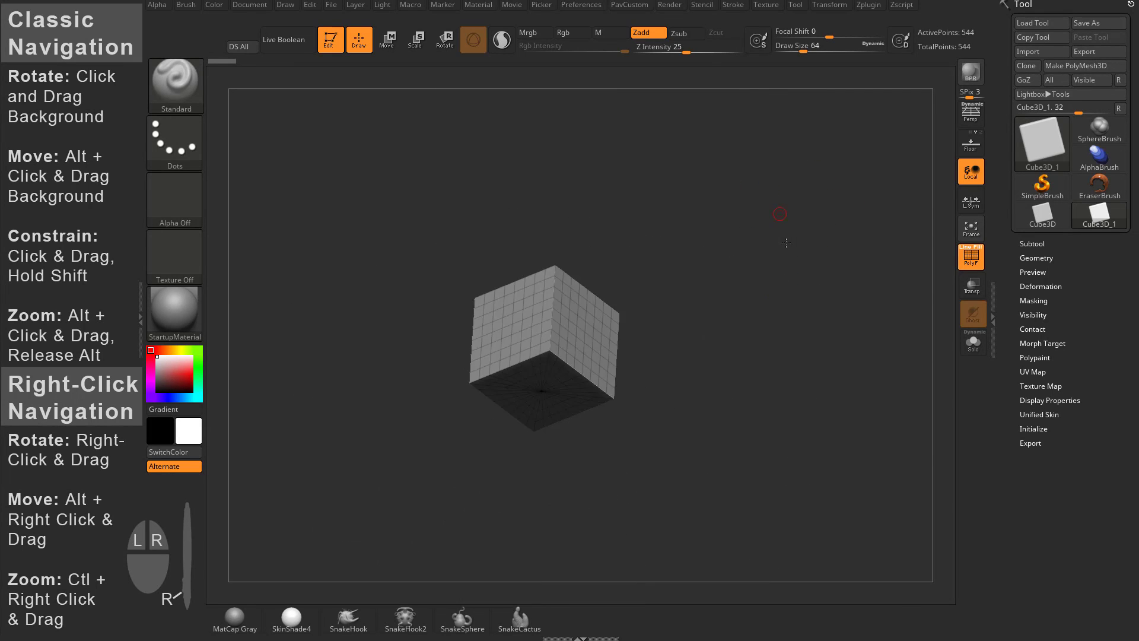
pyautogui.moveTo(786, 243); pyautogui.dragTo(825, 282)
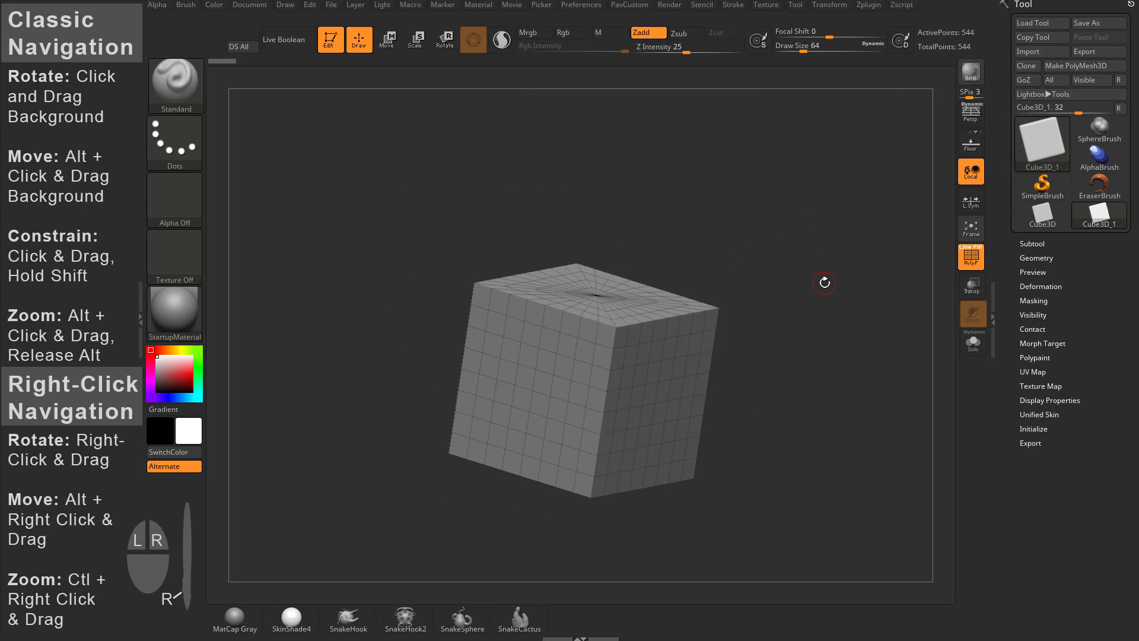
pyautogui.moveTo(839, 286)
pyautogui.mouseDown()
pyautogui.moveTo(829, 276)
pyautogui.moveTo(827, 300)
pyautogui.moveTo(858, 280)
pyautogui.moveTo(854, 308)
pyautogui.moveTo(829, 205)
pyautogui.moveTo(843, 231)
pyautogui.moveTo(821, 238)
pyautogui.moveTo(825, 220)
pyautogui.moveTo(864, 198)
pyautogui.moveTo(831, 185)
pyautogui.moveTo(850, 220)
pyautogui.moveTo(820, 195)
pyautogui.mouseUp()
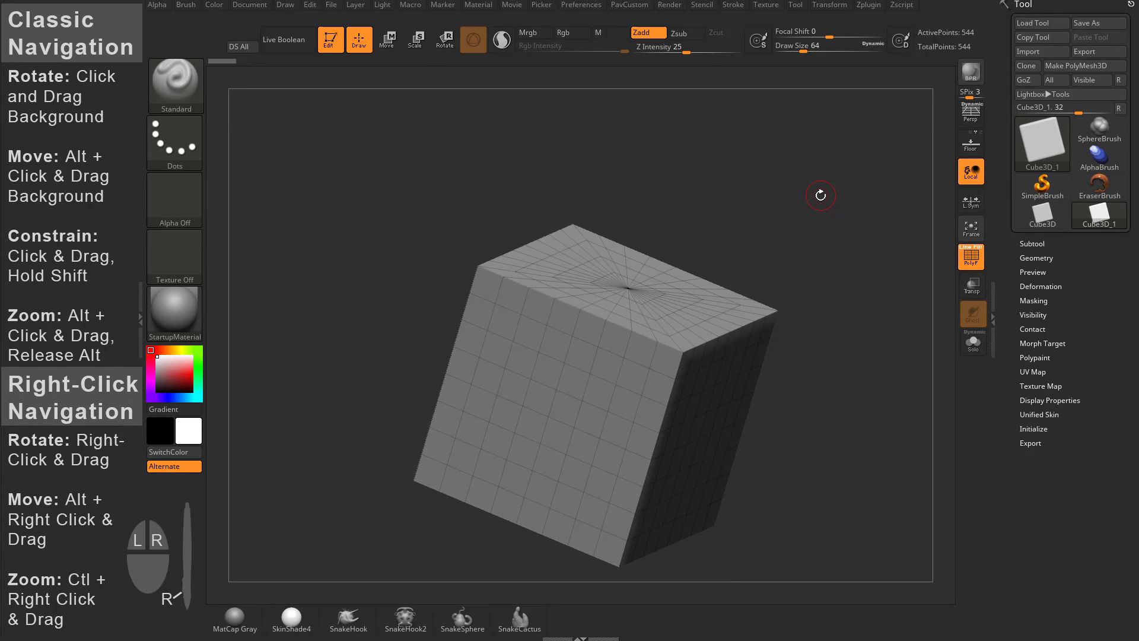
# - Examine the Navigation settings in the interface preferences, including RightClick Navigation and Enable RightClick Popup
pyautogui.click(600, 5)
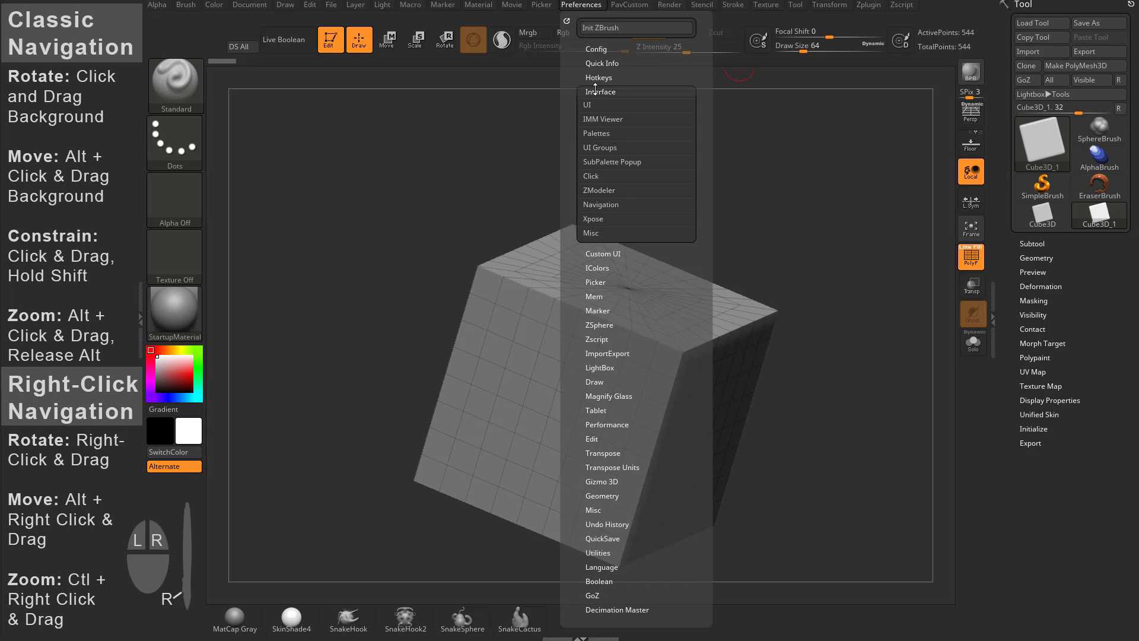
pyautogui.press('shift')
pyautogui.click(596, 205)
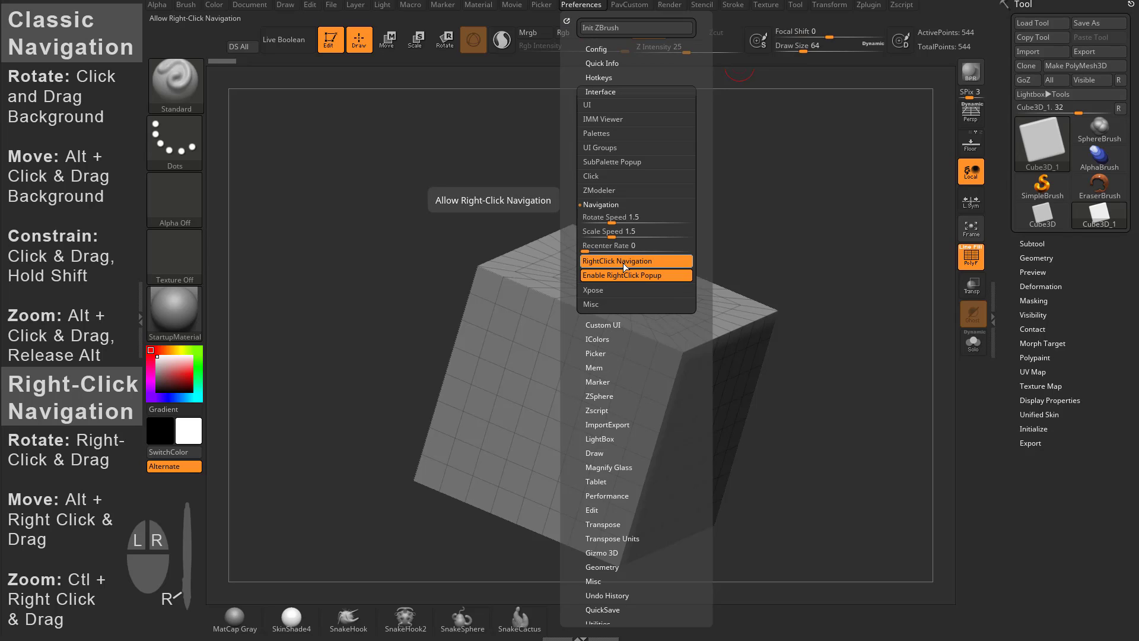
pyautogui.press('ctrl')
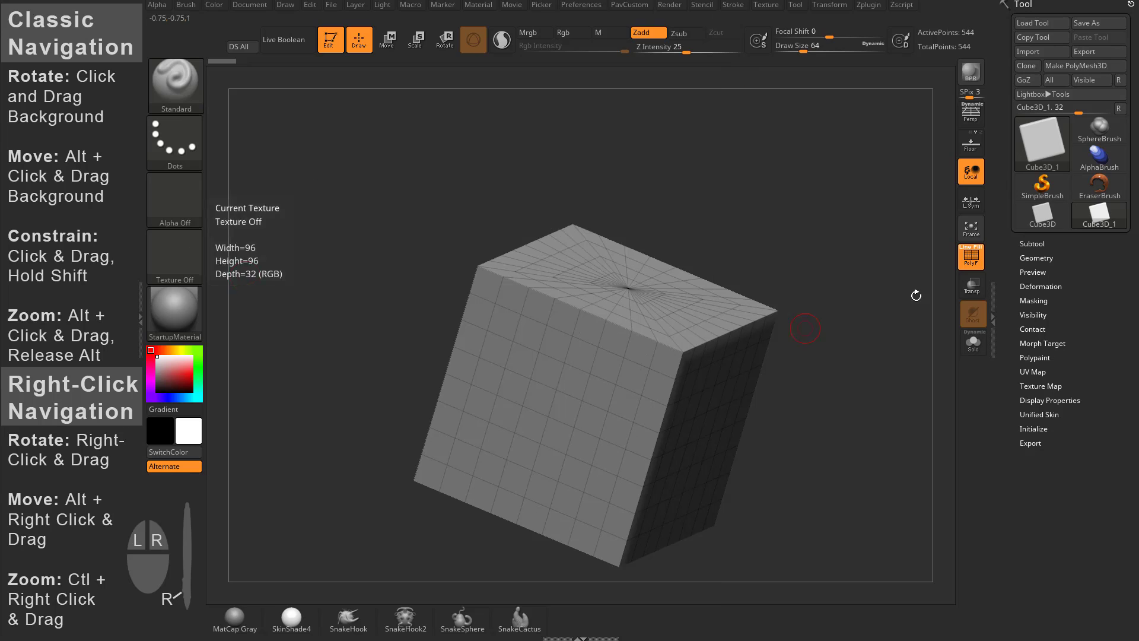
# - Frame the cube in the canvas and orbit to view its top and adjacent sides
pyautogui.click(971, 229)
pyautogui.moveTo(953, 247); pyautogui.dragTo(833, 178, button='right')
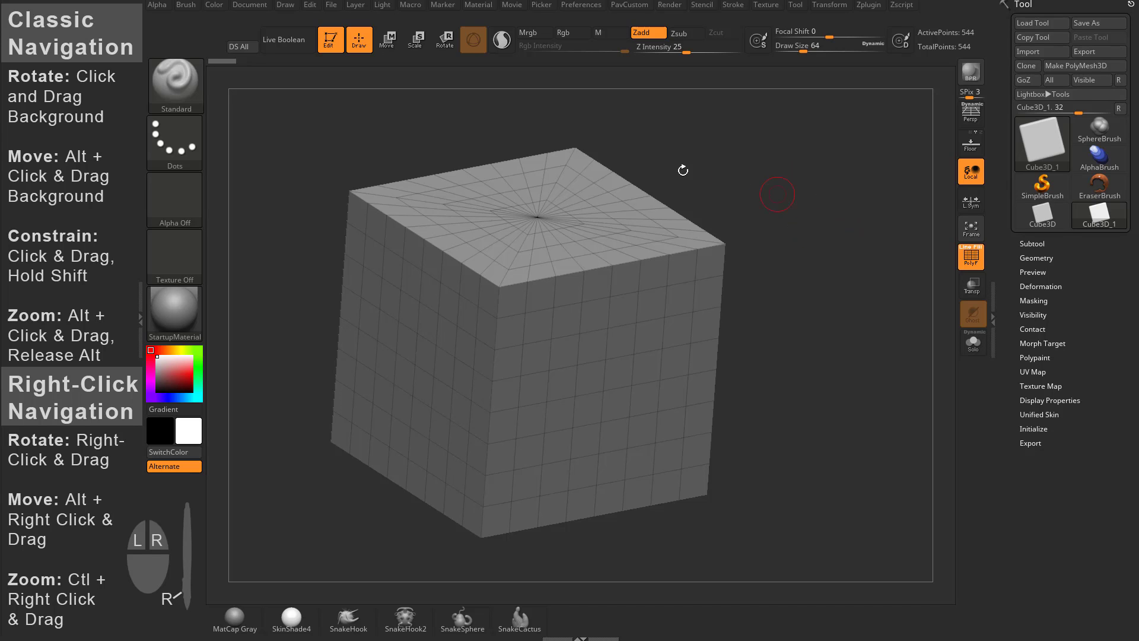
# - Orbit the cube with right-click navigation, starting both on the empty canvas and over the cube itself
pyautogui.moveTo(796, 169); pyautogui.dragTo(790, 140)
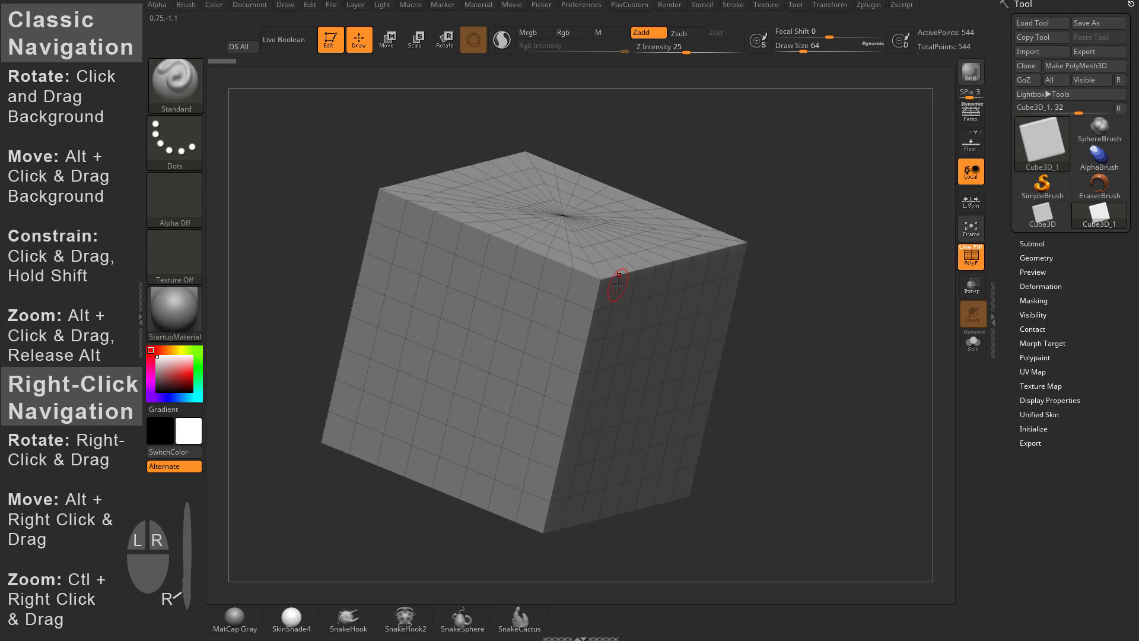
pyautogui.moveTo(583, 259); pyautogui.dragTo(555, 262, button='right')
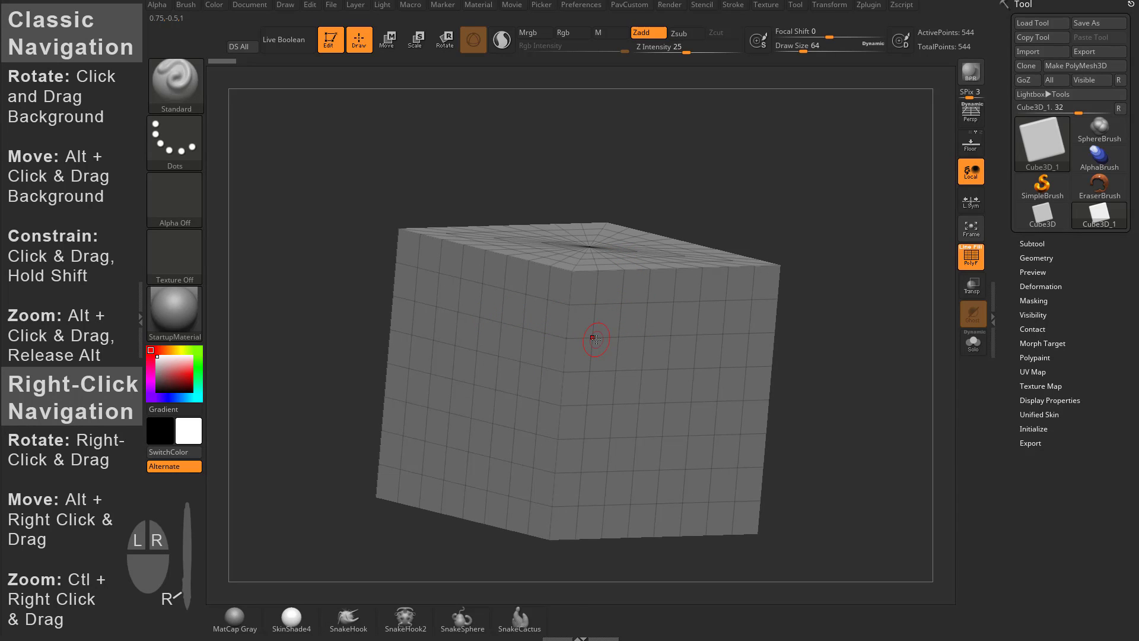
pyautogui.click(620, 303)
pyautogui.moveTo(683, 383); pyautogui.dragTo(779, 133, button='right')
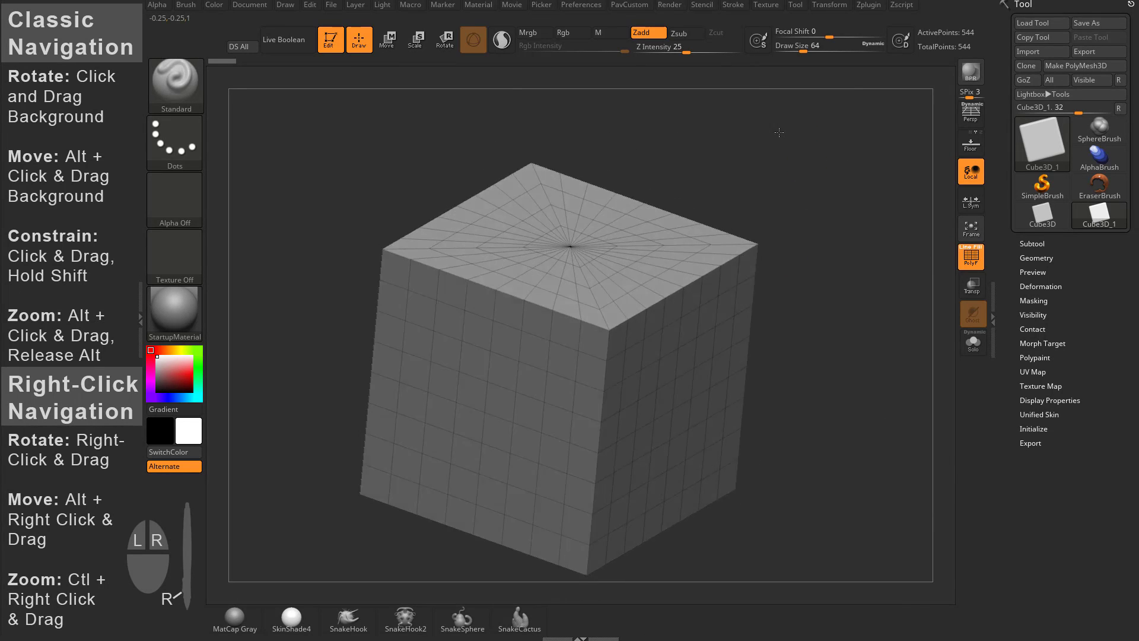
pyautogui.moveTo(228, 104); pyautogui.dragTo(277, 112, button='right')
pyautogui.moveTo(566, 329)
pyautogui.mouseDown(button='right')
pyautogui.moveTo(621, 354)
pyautogui.moveTo(656, 337)
pyautogui.mouseUp(button='right')
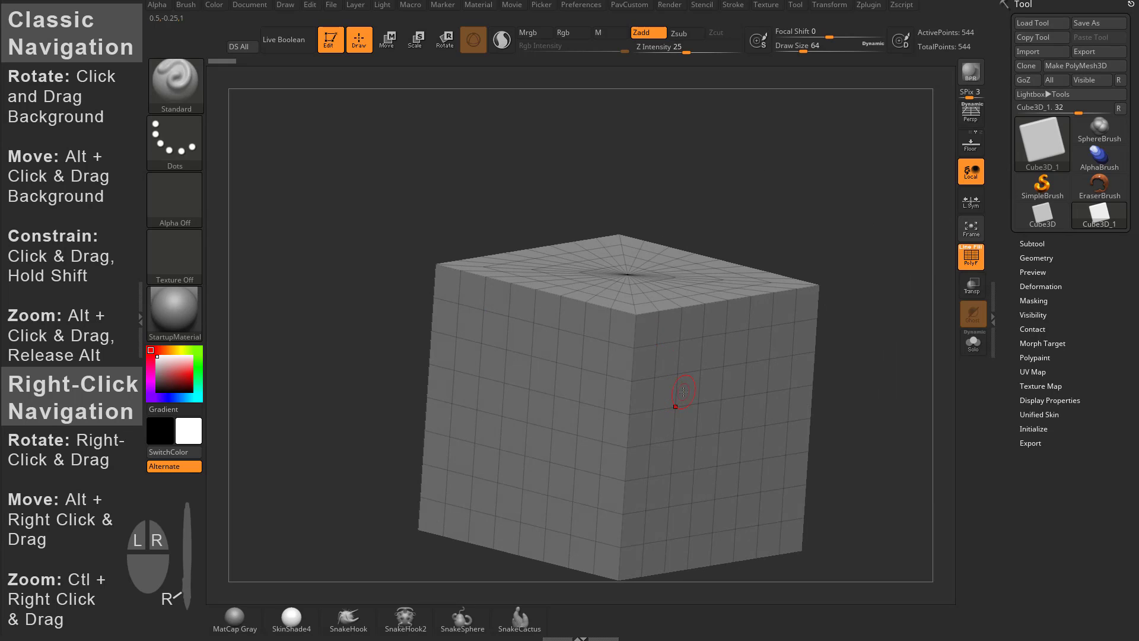
# - Zoom the view out and back in on the cube with right-click navigation
pyautogui.keyDown('ctrl'); pyautogui.moveTo(707, 389); pyautogui.dragTo(860, 137, button='right'); pyautogui.keyUp('ctrl')
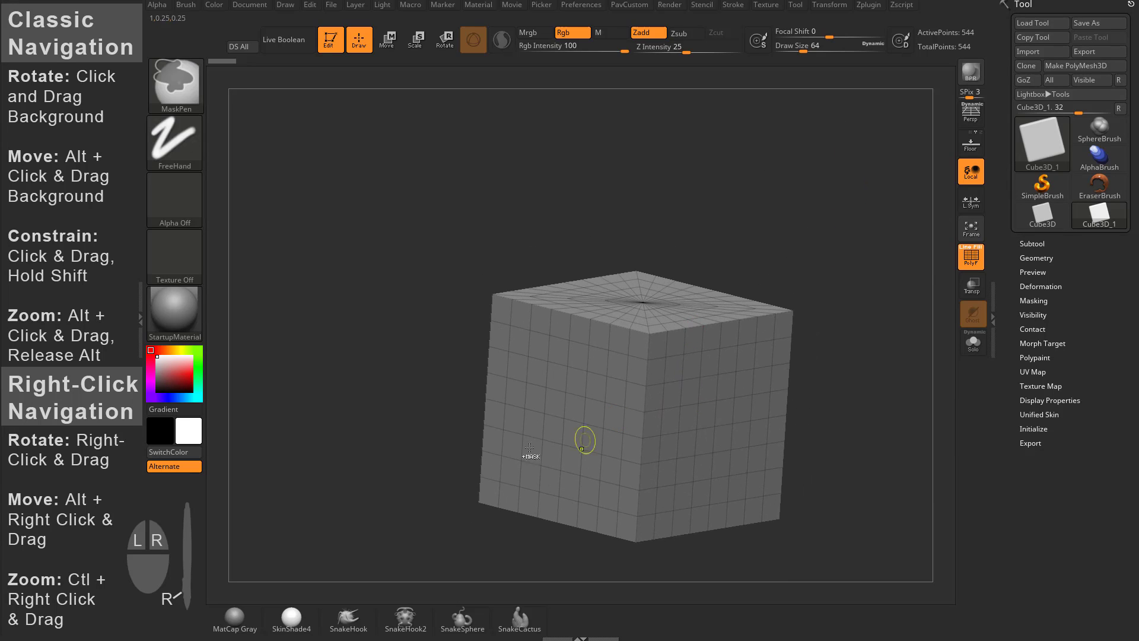
pyautogui.keyDown('ctrl'); pyautogui.moveTo(356, 471); pyautogui.dragTo(323, 447, button='right'); pyautogui.keyUp('ctrl')
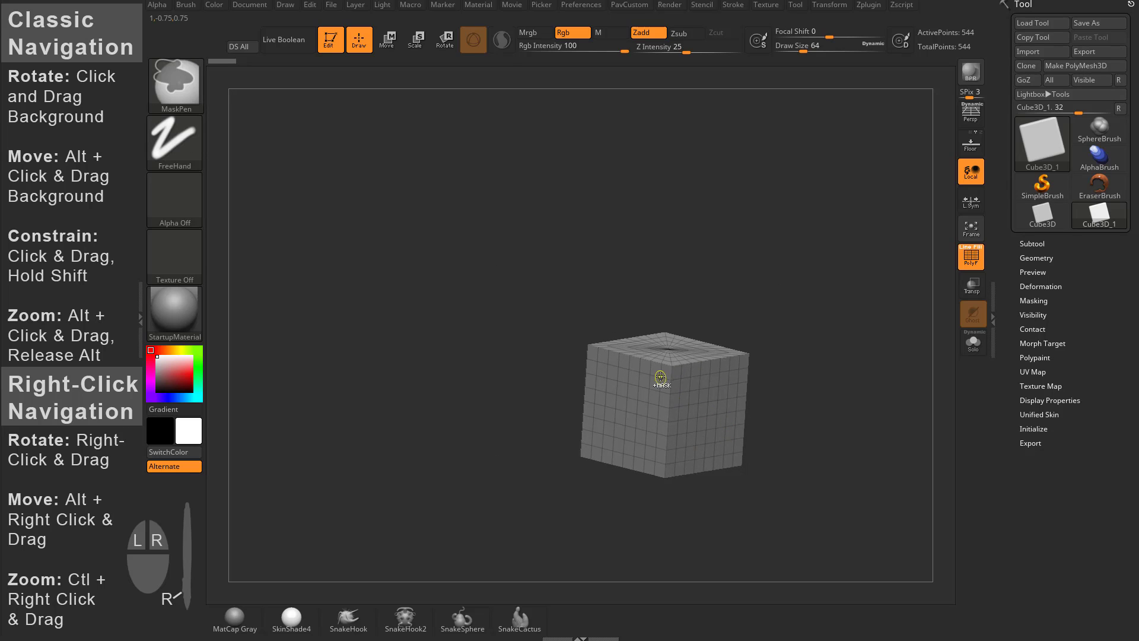
pyautogui.moveTo(678, 383)
pyautogui.keyDown('ctrl'); pyautogui.mouseDown(button='right')
pyautogui.moveTo(712, 617)
pyautogui.moveTo(653, 539)
pyautogui.moveTo(661, 356)
pyautogui.moveTo(662, 534)
pyautogui.moveTo(720, 563)
pyautogui.moveTo(660, 535)
pyautogui.mouseUp(button='right'); pyautogui.keyUp('ctrl')
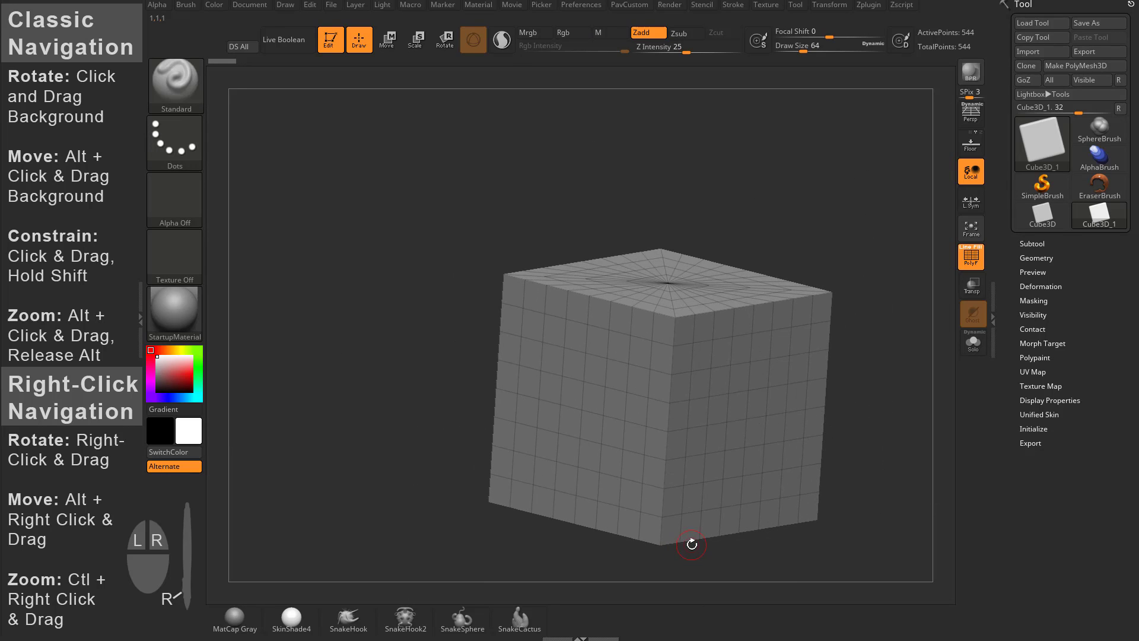
pyautogui.moveTo(789, 301)
pyautogui.keyDown('ctrl'); pyautogui.mouseDown(button='right')
pyautogui.moveTo(819, 340)
pyautogui.moveTo(795, 303)
pyautogui.mouseUp(button='right'); pyautogui.keyUp('ctrl')
pyautogui.moveTo(462, 385)
pyautogui.keyDown('ctrl'); pyautogui.mouseDown(button='right')
pyautogui.moveTo(522, 498)
pyautogui.moveTo(534, 415)
pyautogui.moveTo(622, 449)
pyautogui.moveTo(562, 393)
pyautogui.mouseUp(button='right'); pyautogui.keyUp('ctrl')
# - Pan the cube around the canvas with right-click navigation, and zoom in and out on it
pyautogui.keyDown('alt'); pyautogui.moveTo(630, 373); pyautogui.dragTo(667, 369, button='right'); pyautogui.keyUp('alt')
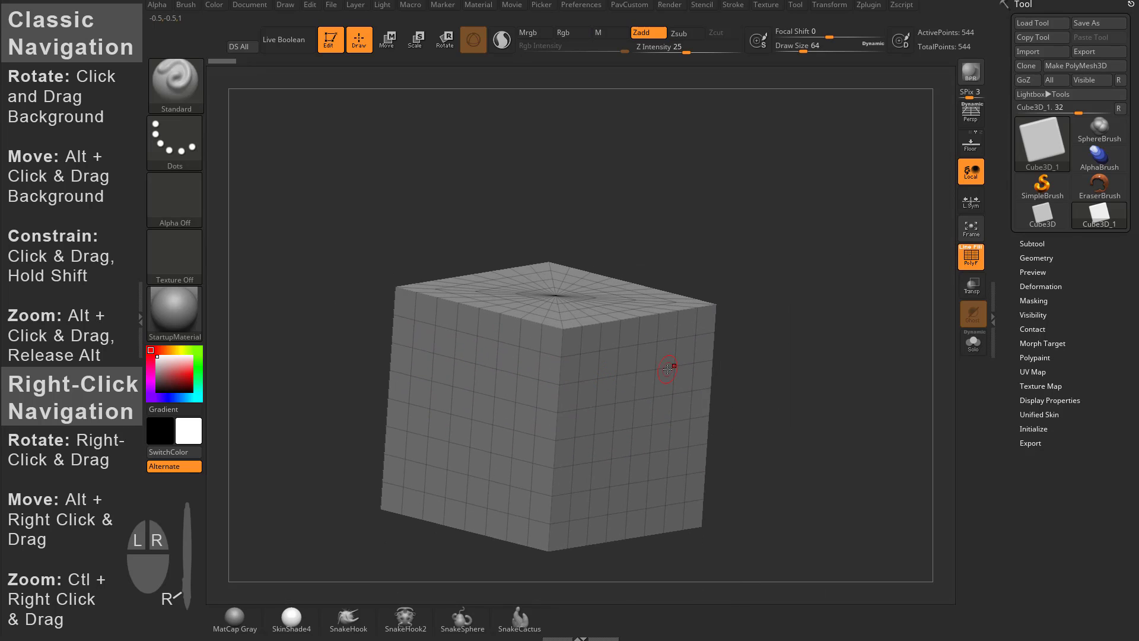
pyautogui.keyDown('alt'); pyautogui.moveTo(795, 189); pyautogui.dragTo(785, 160, button='right'); pyautogui.keyUp('alt')
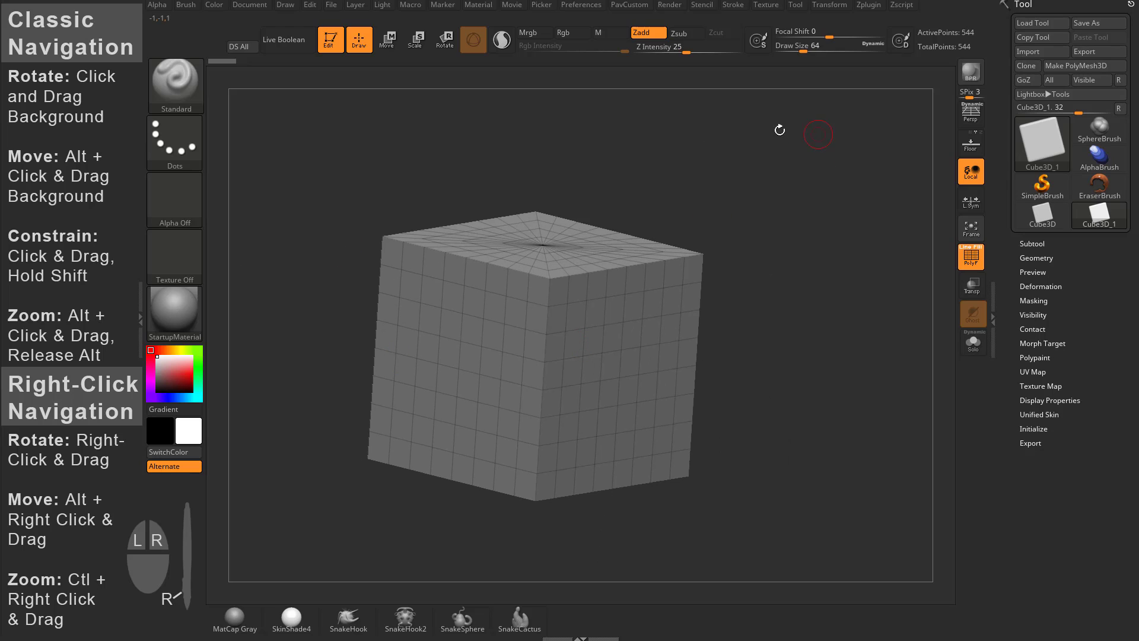
pyautogui.keyDown('alt'); pyautogui.moveTo(559, 325); pyautogui.dragTo(609, 269, button='right'); pyautogui.keyUp('alt')
pyautogui.moveTo(586, 355)
pyautogui.keyDown('ctrl'); pyautogui.mouseDown(button='right')
pyautogui.moveTo(673, 433)
pyautogui.moveTo(627, 391)
pyautogui.mouseUp(button='right'); pyautogui.keyUp('ctrl')
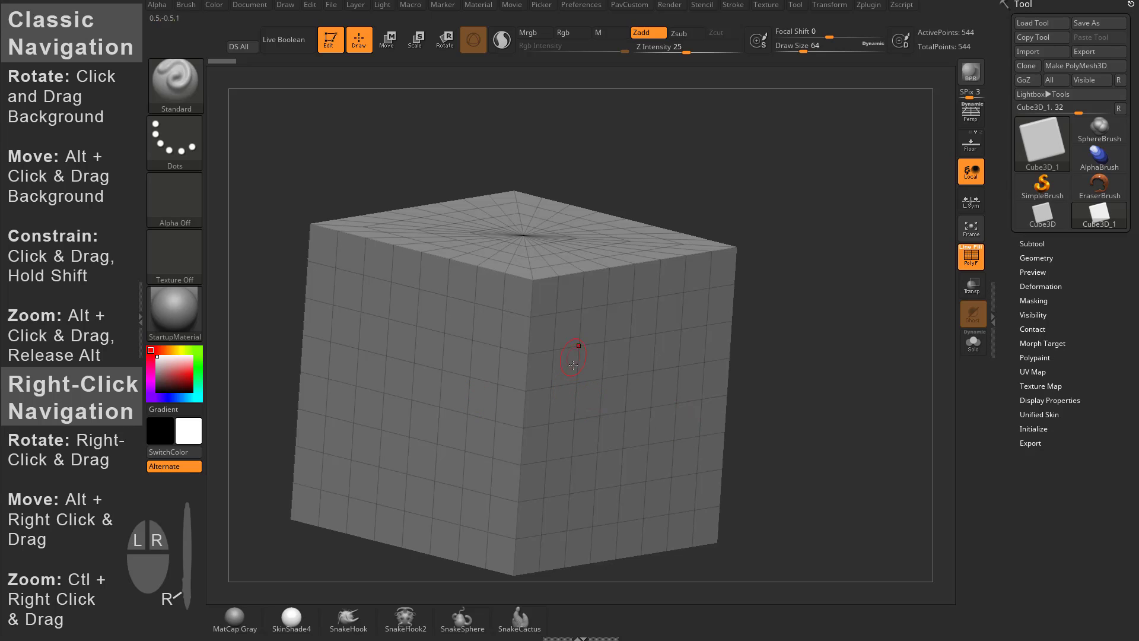
pyautogui.keyDown('ctrl'); pyautogui.moveTo(601, 384); pyautogui.dragTo(605, 350, button='right'); pyautogui.keyUp('ctrl')
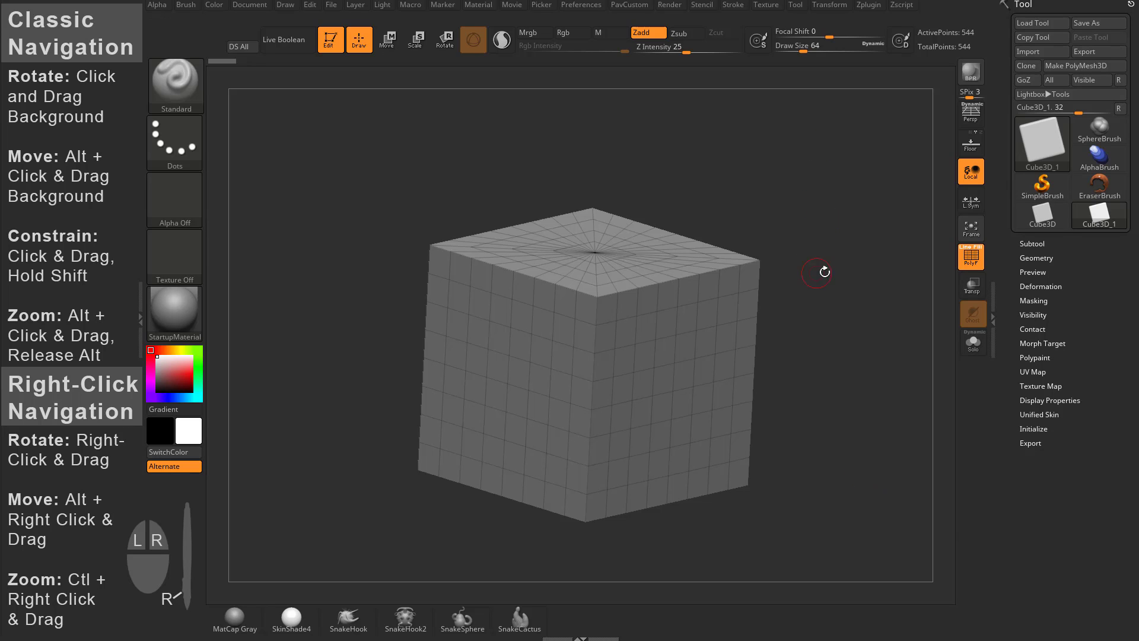
# - Zoom in until the cube fills the canvas, orbit close to its surface, and fit the whole cube back in view
pyautogui.keyDown('alt'); pyautogui.moveTo(866, 233); pyautogui.dragTo(877, 526); pyautogui.keyUp('alt')
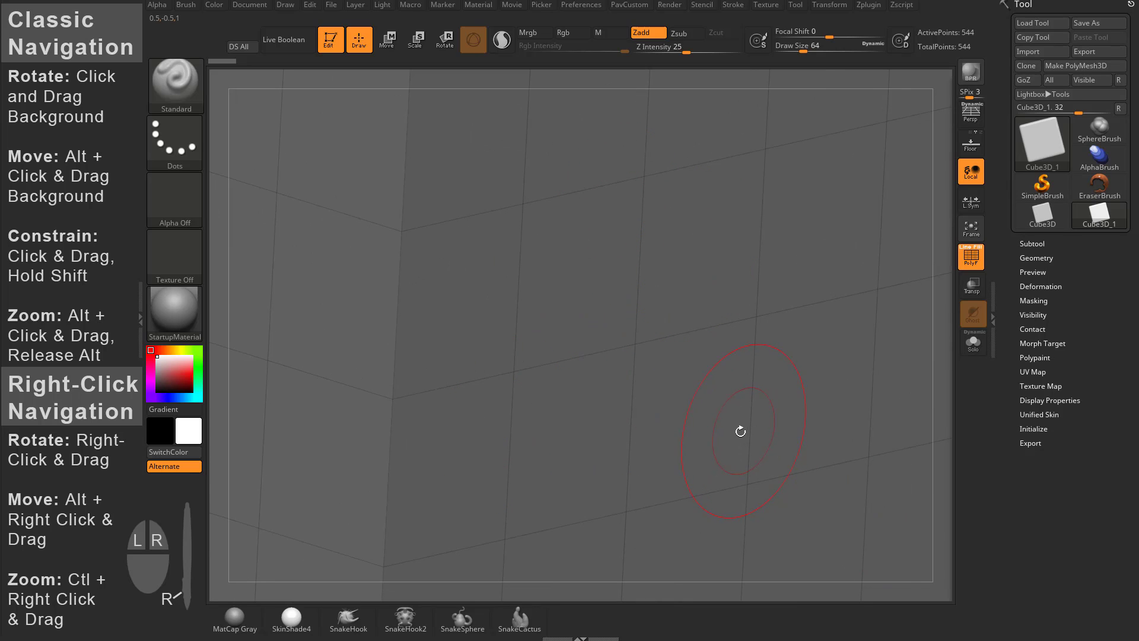
pyautogui.moveTo(714, 310); pyautogui.dragTo(785, 339, button='right')
pyautogui.click(754, 353)
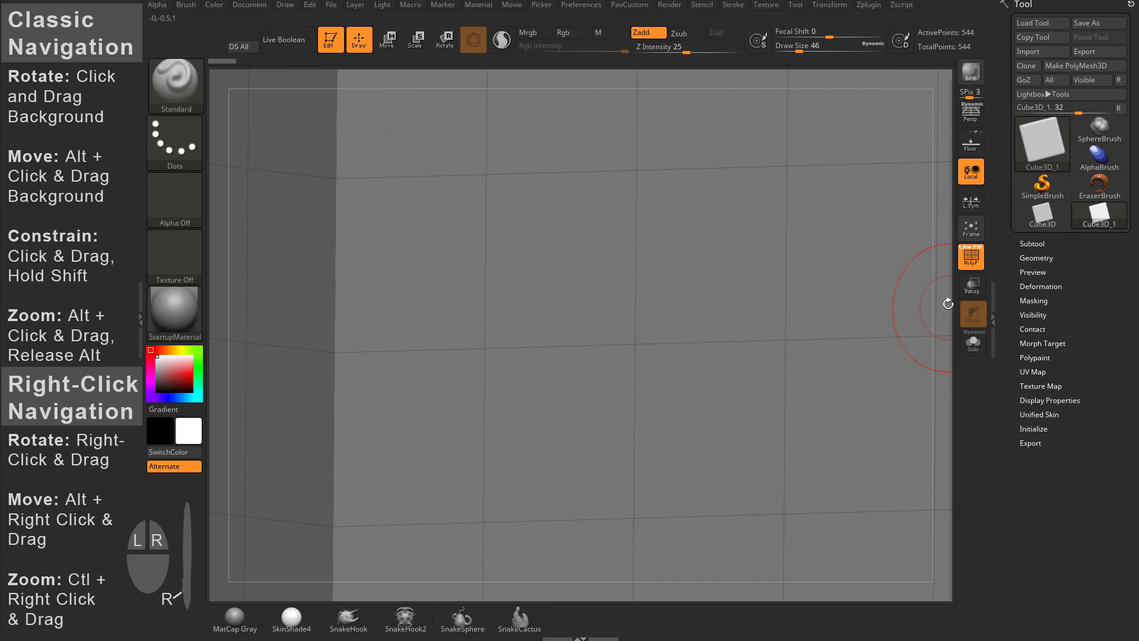
pyautogui.moveTo(943, 293); pyautogui.dragTo(970, 395)
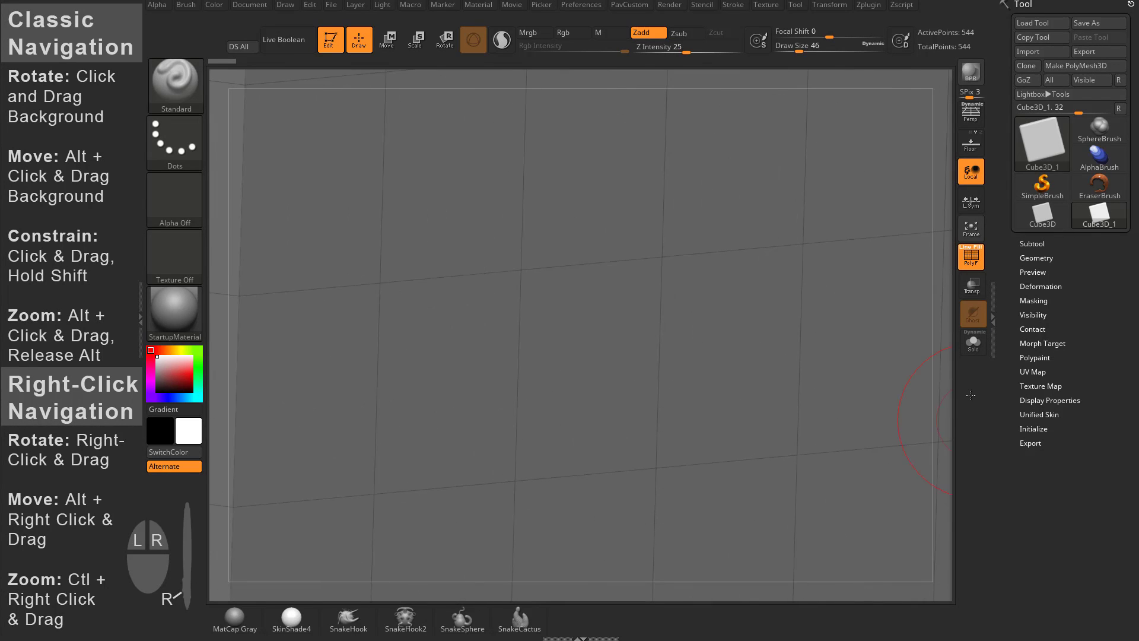
pyautogui.moveTo(605, 324)
pyautogui.mouseDown(button='right')
pyautogui.moveTo(682, 332)
pyautogui.moveTo(628, 341)
pyautogui.moveTo(569, 278)
pyautogui.moveTo(618, 260)
pyautogui.moveTo(613, 300)
pyautogui.moveTo(670, 451)
pyautogui.moveTo(567, 235)
pyautogui.moveTo(841, 251)
pyautogui.moveTo(818, 228)
pyautogui.moveTo(631, 206)
pyautogui.moveTo(682, 355)
pyautogui.moveTo(732, 244)
pyautogui.moveTo(747, 284)
pyautogui.mouseUp(button='right')
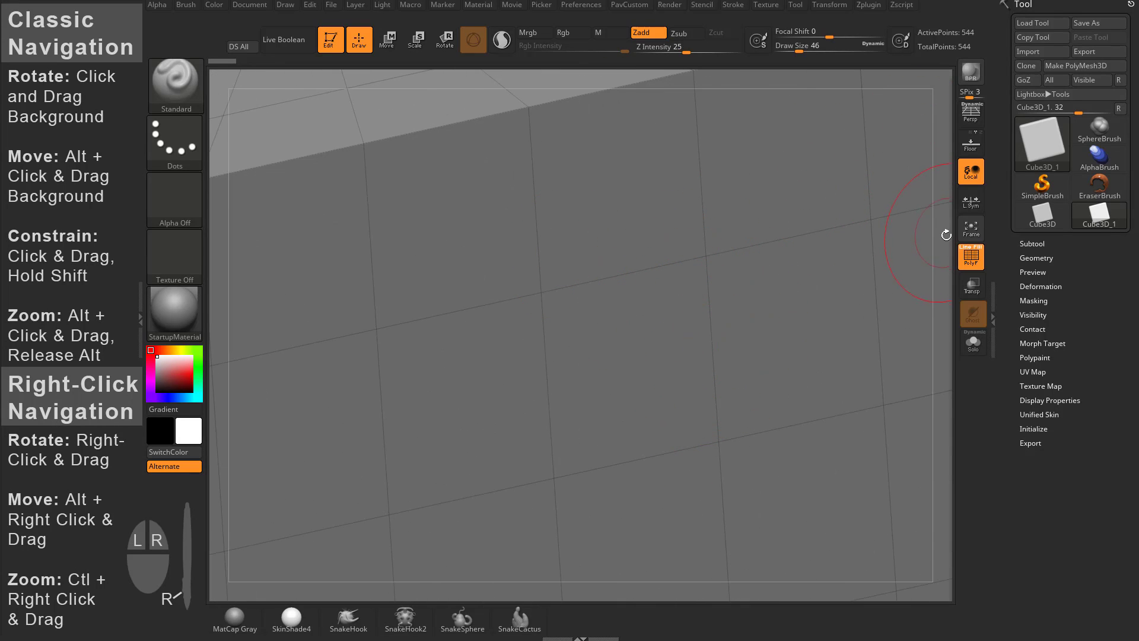
pyautogui.moveTo(946, 235); pyautogui.dragTo(909, 207, button='right')
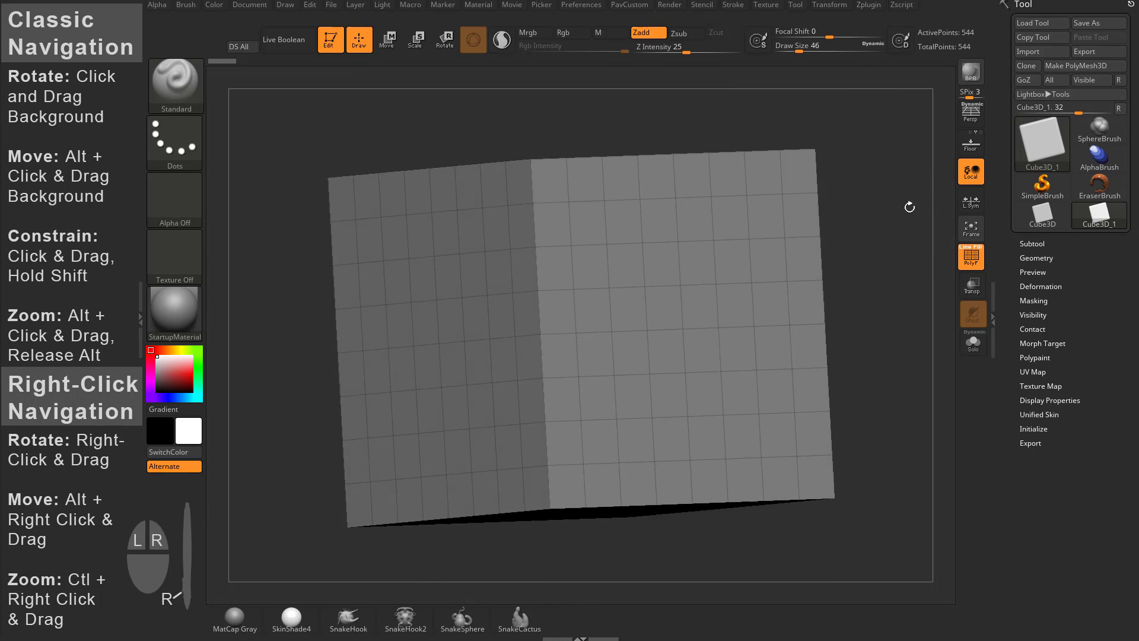
# - Zoom in close on a cube face and fit the mesh to the view again
pyautogui.keyDown('alt'); pyautogui.moveTo(909, 207); pyautogui.dragTo(913, 285); pyautogui.keyUp('alt')
pyautogui.keyDown('alt'); pyautogui.moveTo(803, 180); pyautogui.dragTo(804, 208); pyautogui.keyUp('alt')
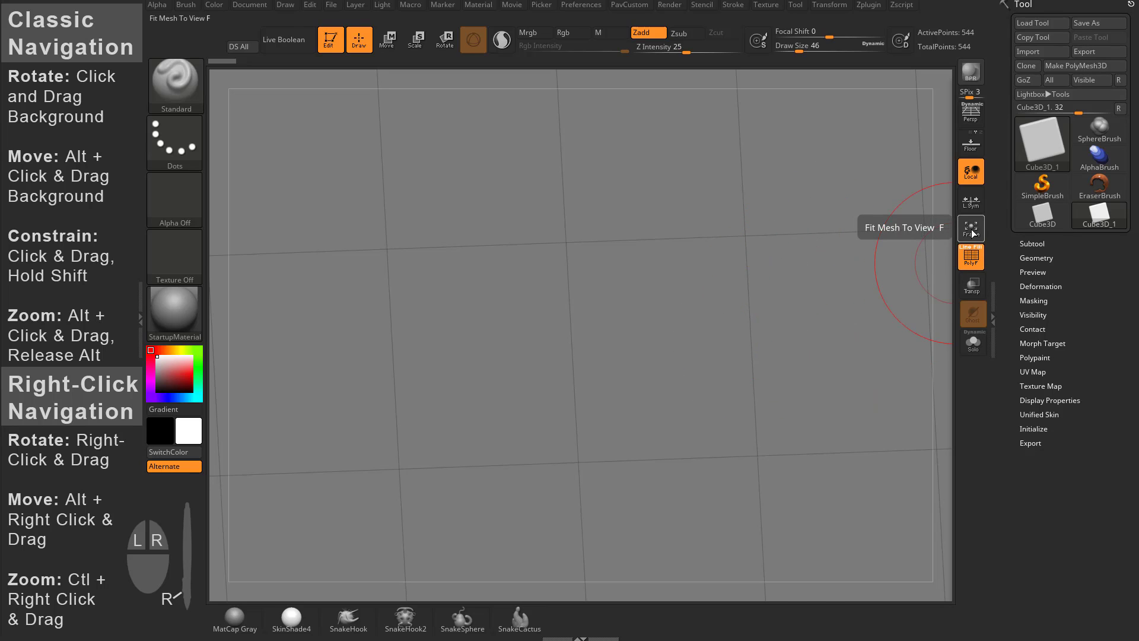
pyautogui.moveTo(582, 338); pyautogui.dragTo(936, 285, button='right')
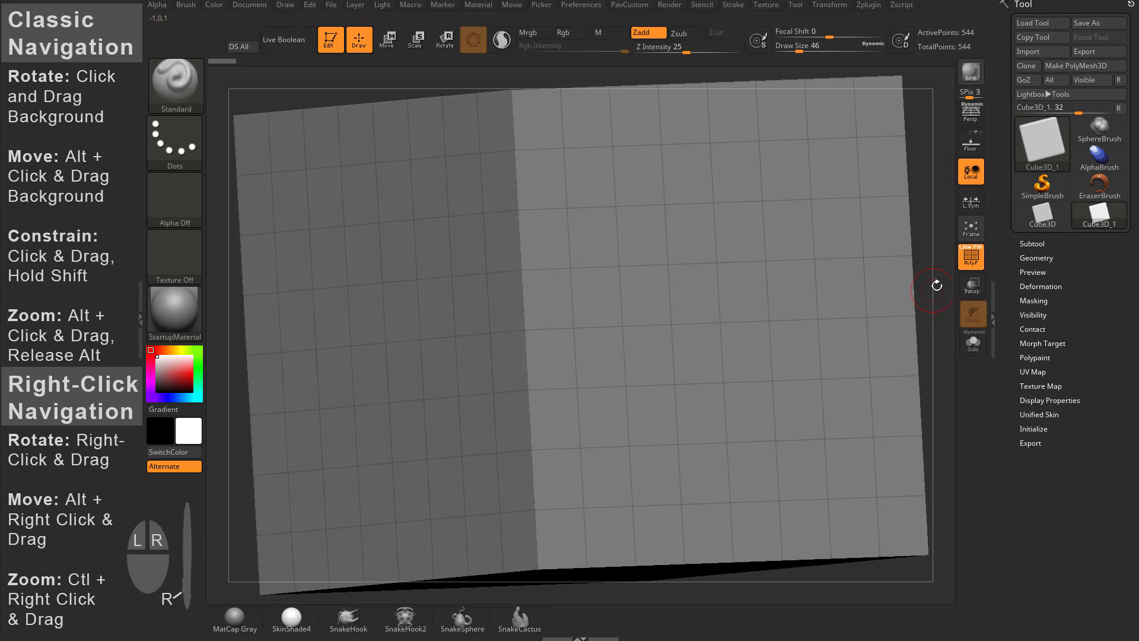
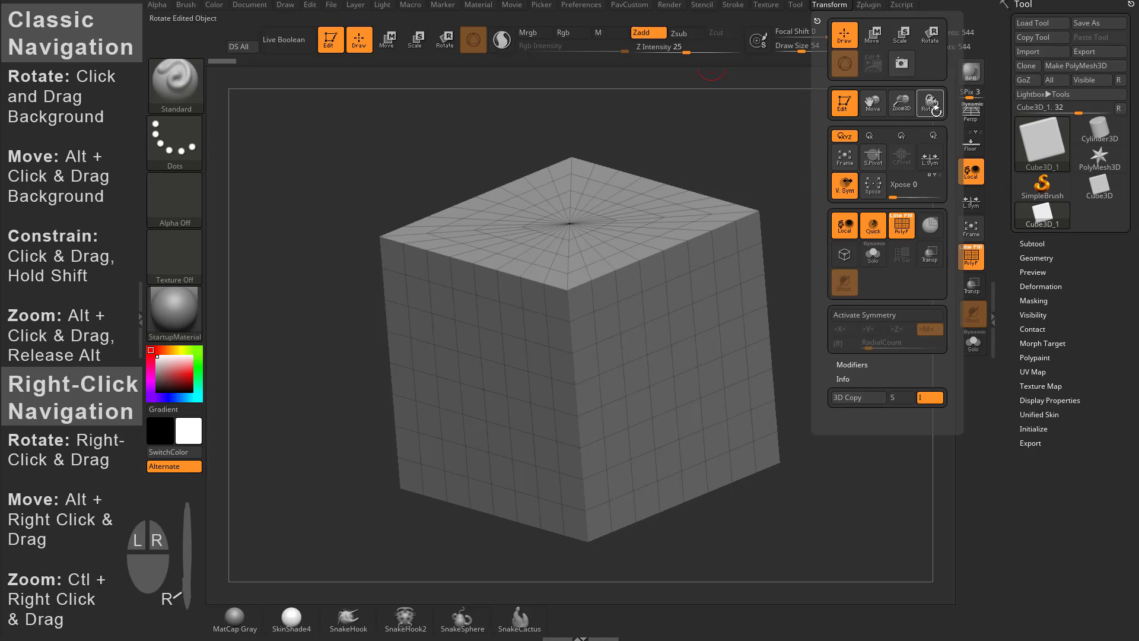
# - Orbit the cube and dock the Transform palette in the tray above the Tool palette
pyautogui.click(829, 5)
pyautogui.moveTo(861, 109)
pyautogui.mouseDown()
pyautogui.moveTo(868, 102)
pyautogui.moveTo(852, 119)
pyautogui.mouseUp()
pyautogui.moveTo(879, 70); pyautogui.dragTo(871, 90)
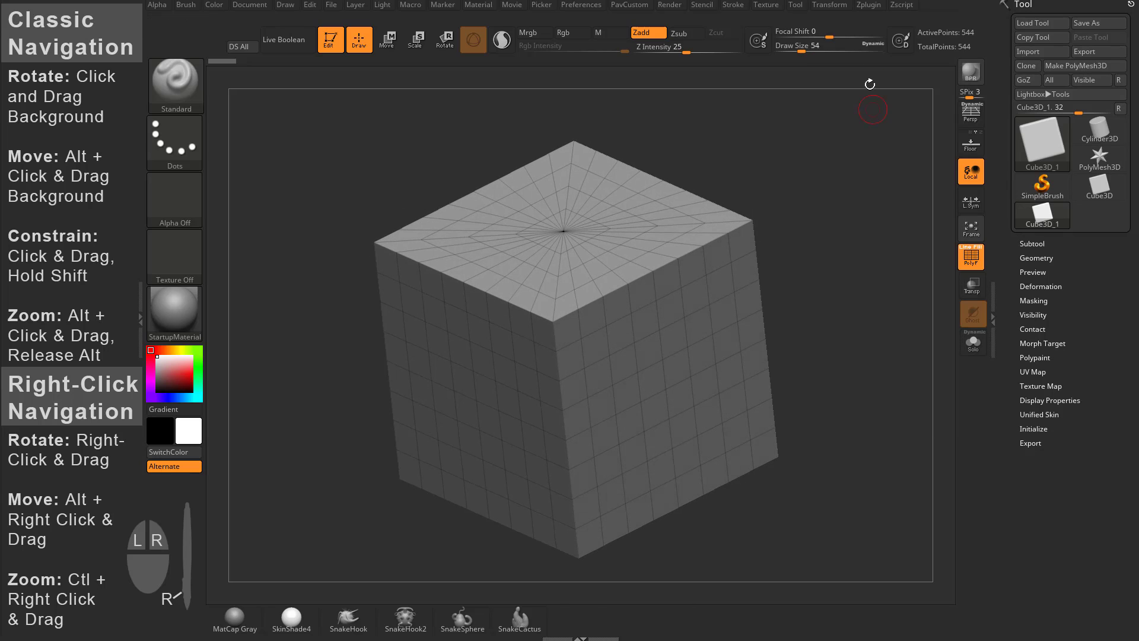
pyautogui.click(831, 6)
pyautogui.moveTo(818, 21)
pyautogui.mouseDown()
pyautogui.moveTo(702, 82)
pyautogui.moveTo(153, 132)
pyautogui.moveTo(820, 99)
pyautogui.moveTo(820, 29)
pyautogui.mouseUp()
pyautogui.click(820, 28)
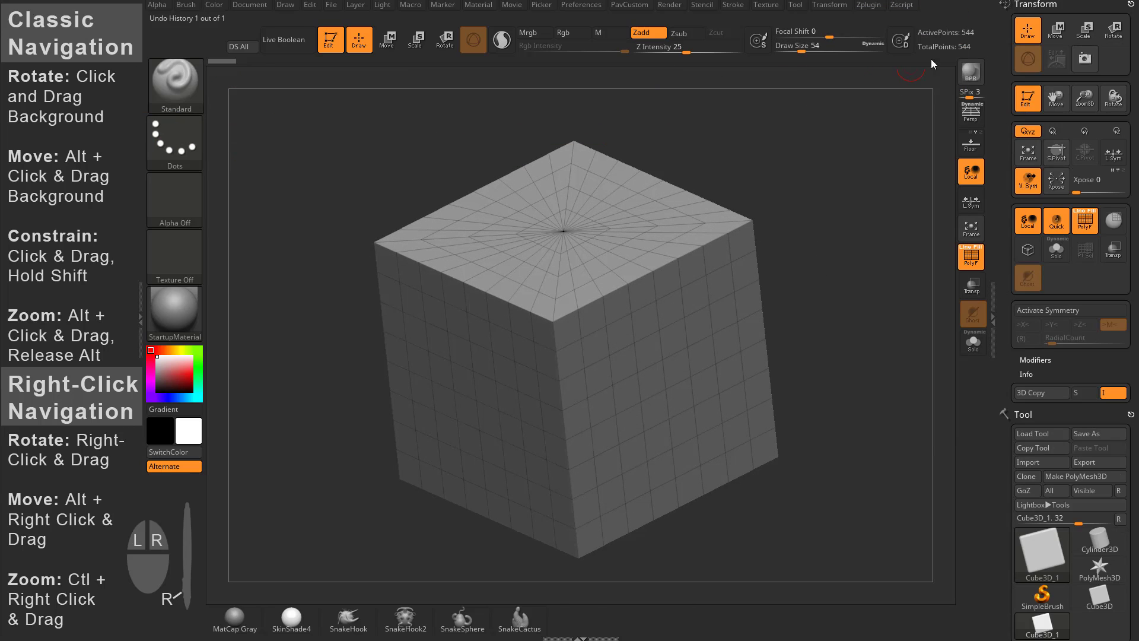
# - Practise moving and rotating the cube's view with the Transform palette's navigation controls and directly on the canvas
pyautogui.moveTo(1012, 58)
pyautogui.mouseDown()
pyautogui.moveTo(1012, 32)
pyautogui.moveTo(1005, 58)
pyautogui.mouseUp()
pyautogui.moveTo(1058, 100); pyautogui.dragTo(1120, 105)
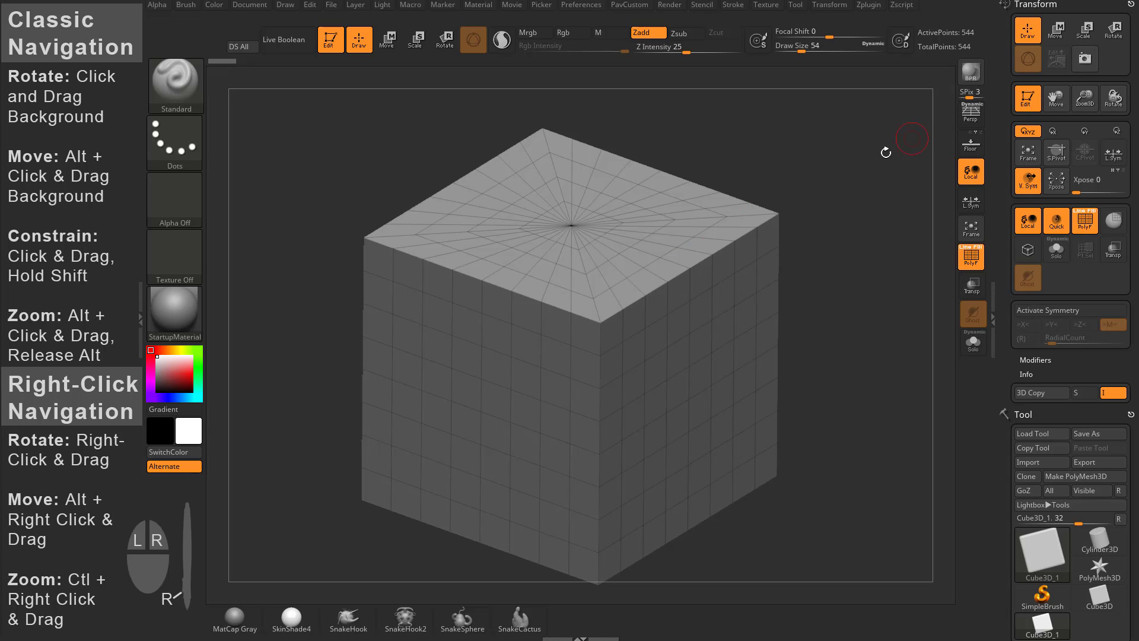
pyautogui.moveTo(865, 209); pyautogui.dragTo(830, 133)
pyautogui.moveTo(1056, 95); pyautogui.dragTo(1102, 101)
pyautogui.keyDown('alt'); pyautogui.moveTo(830, 161); pyautogui.dragTo(812, 178); pyautogui.keyUp('alt')
pyautogui.moveTo(818, 177); pyautogui.dragTo(884, 157)
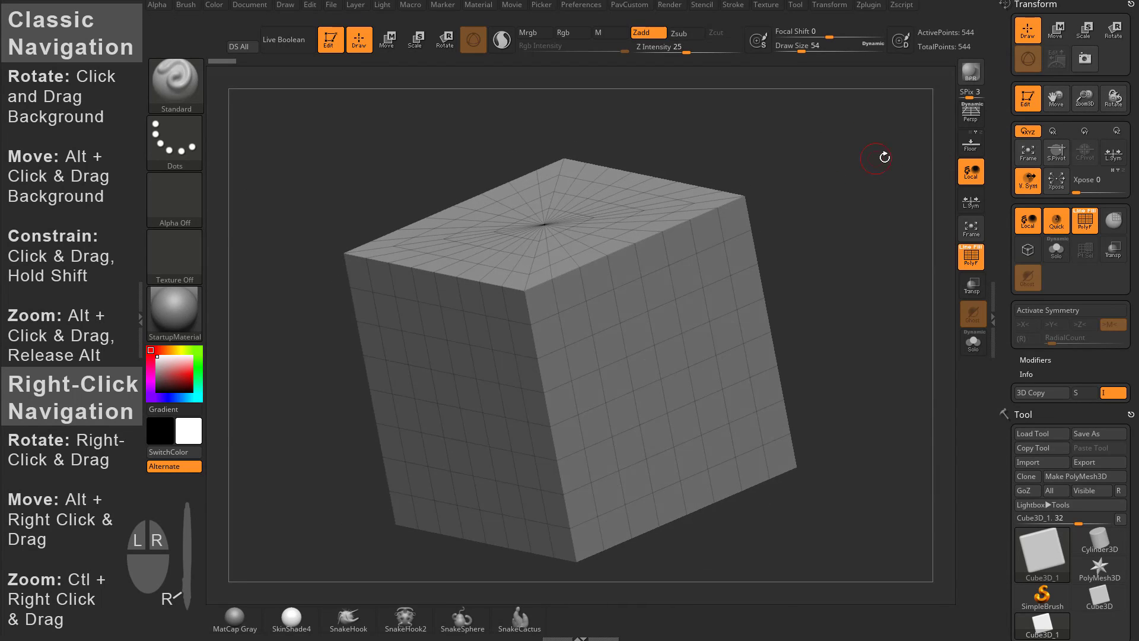
# - Dock the Document palette in the tray and try its Scroll control on the canvas
pyautogui.click(257, 6)
pyautogui.click(239, 20)
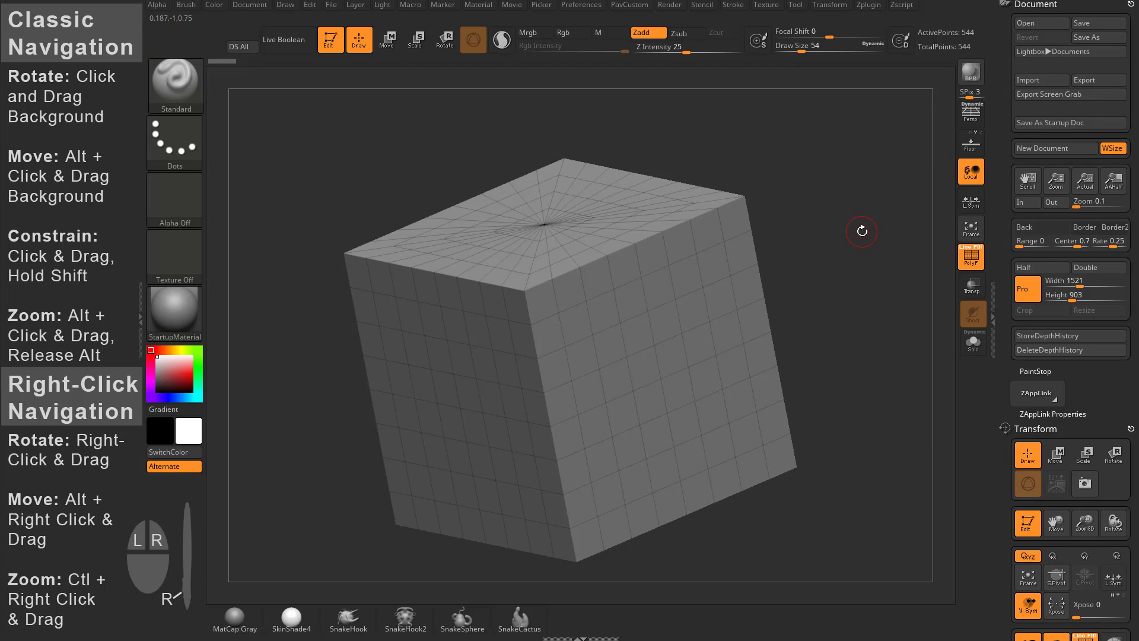
pyautogui.moveTo(1027, 181)
pyautogui.mouseDown()
pyautogui.moveTo(981, 167)
pyautogui.moveTo(928, 103)
pyautogui.moveTo(961, 167)
pyautogui.moveTo(1013, 193)
pyautogui.moveTo(1022, 130)
pyautogui.moveTo(1048, 183)
pyautogui.moveTo(1038, 170)
pyautogui.mouseUp()
# - Display the document at actual size and at AAHalf, and remove the Document palette from the tray
pyautogui.click(1084, 182)
pyautogui.click(1113, 181)
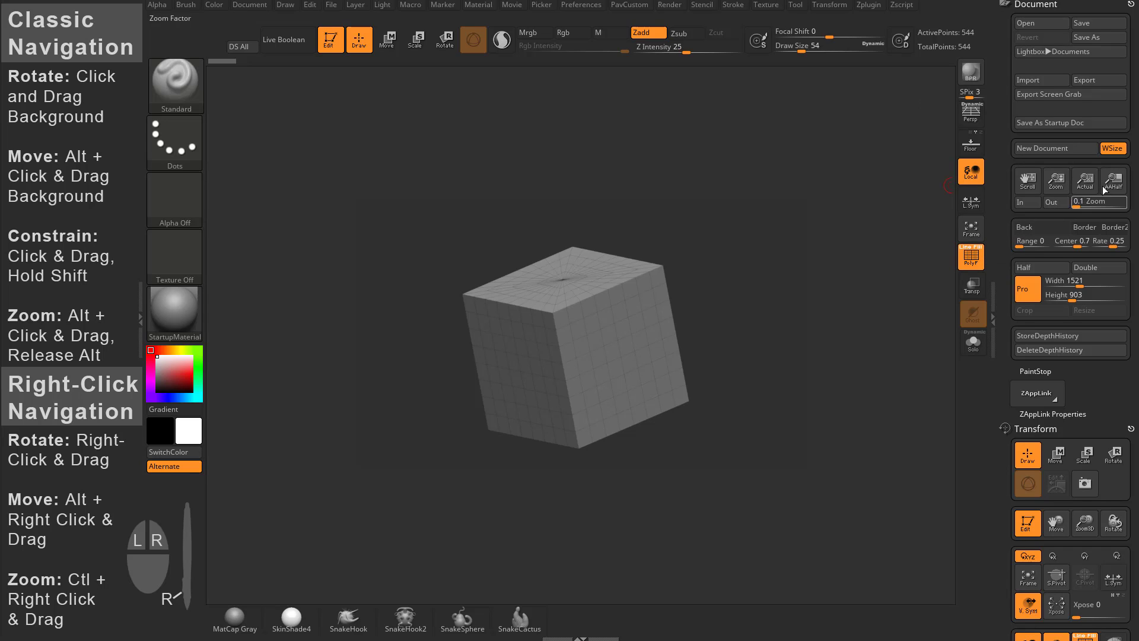
pyautogui.click(1131, 5)
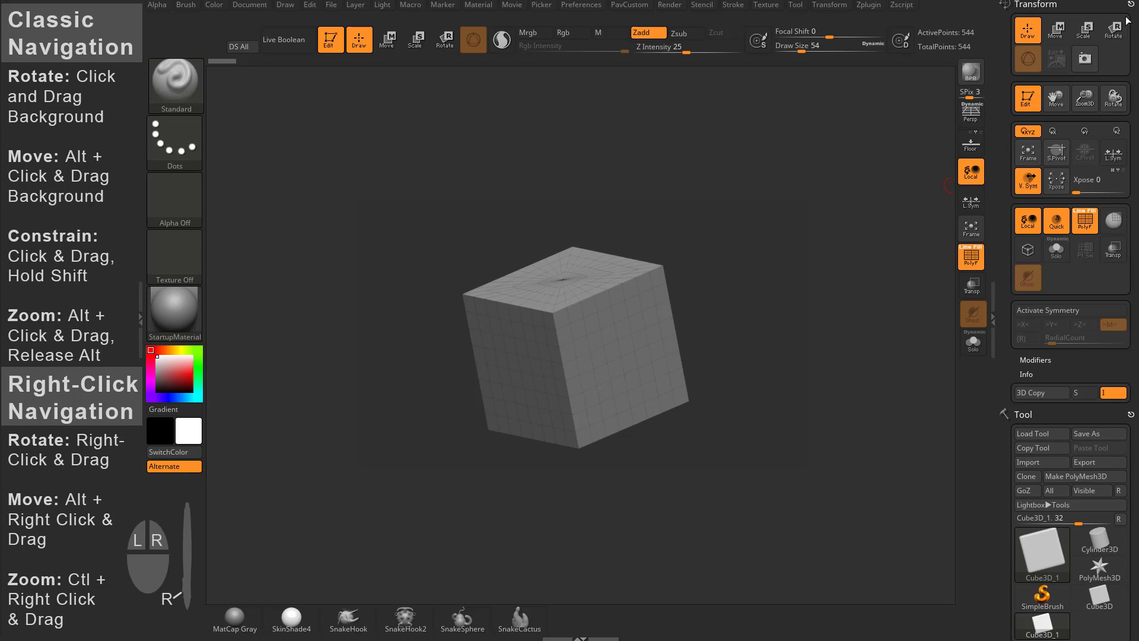